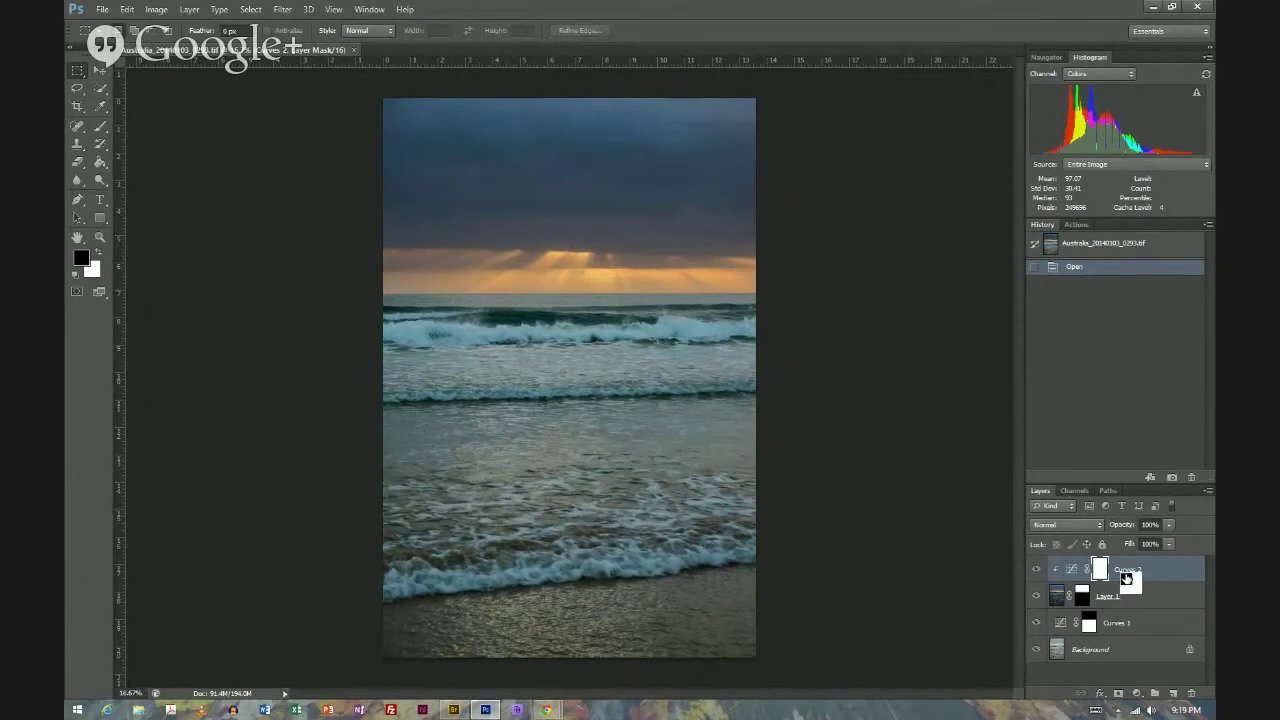
Step: Delete both Curves adjustment layers and the layer mask of Layer 1
right_click(1035, 570)
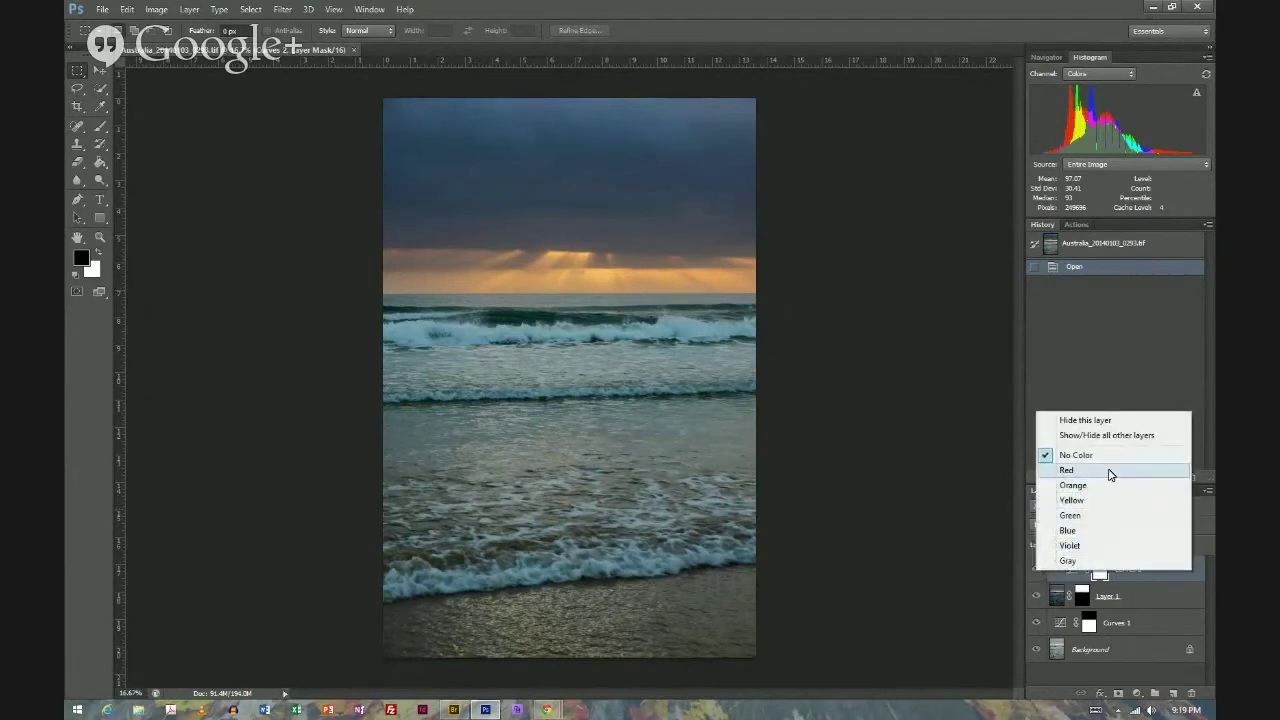
click(1190, 585)
right_click(1040, 575)
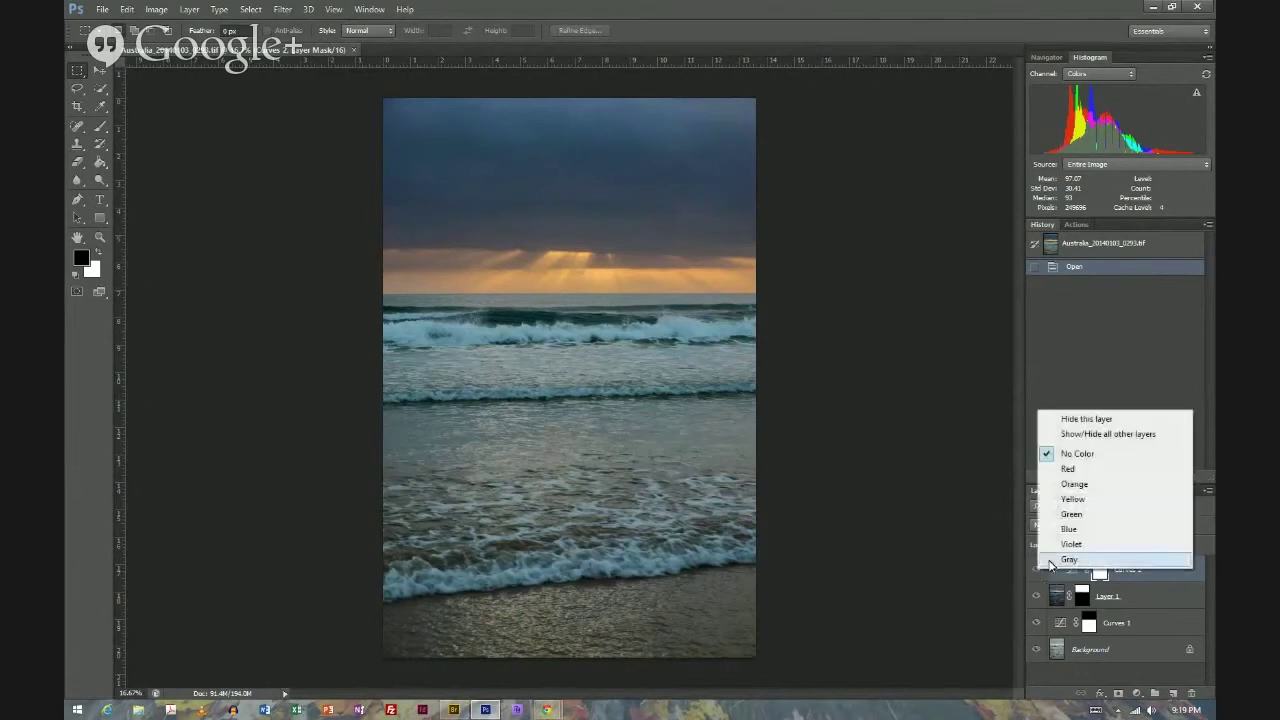
click(1168, 580)
key(Delete)
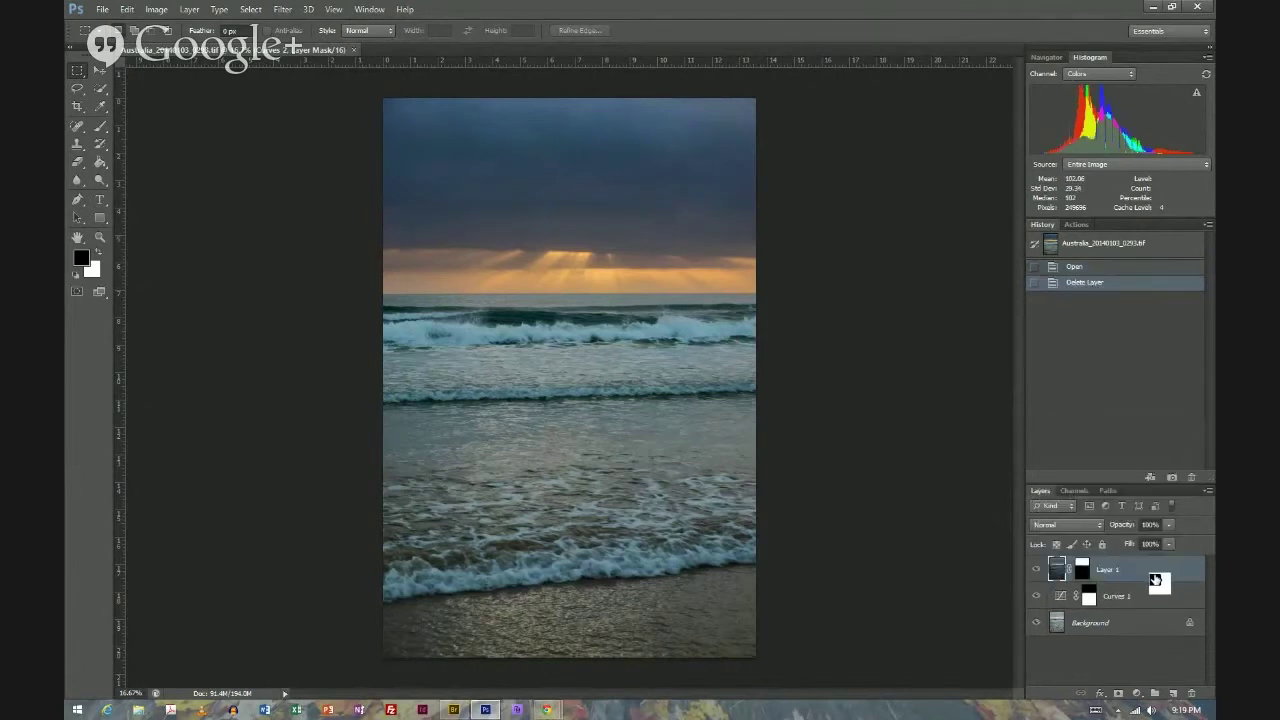
key(Delete)
right_click(1083, 569)
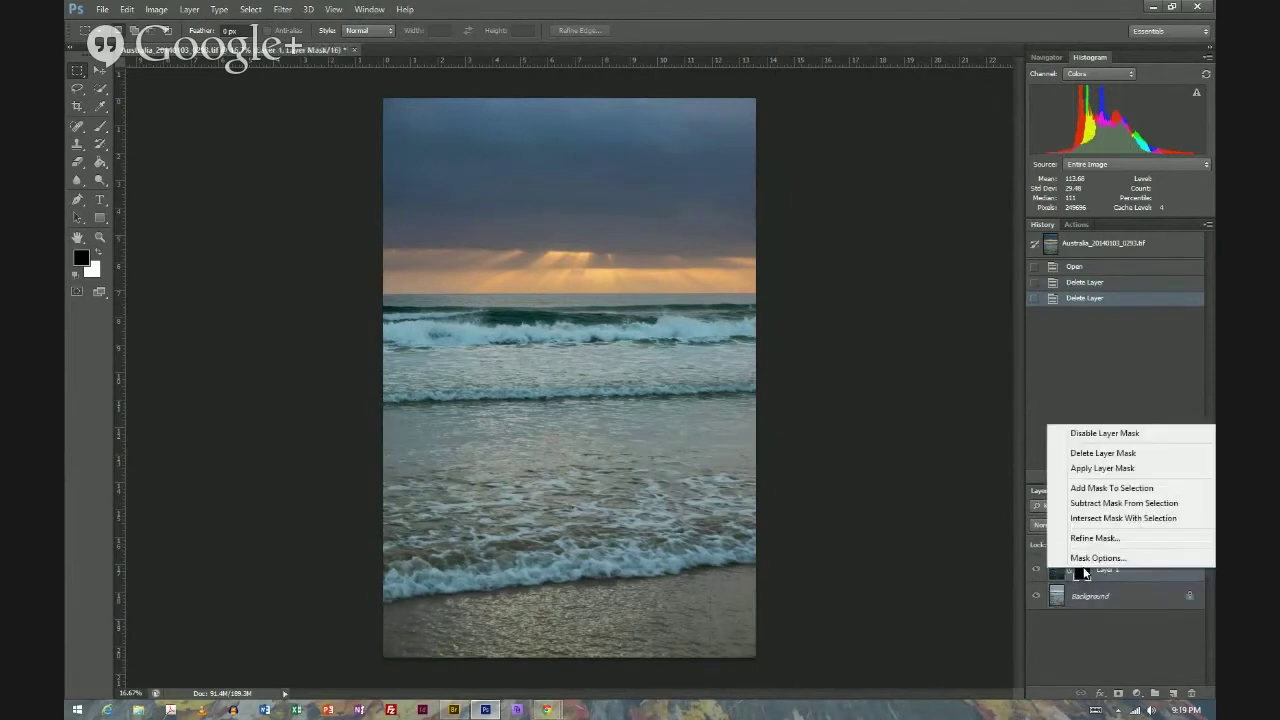
click(1095, 452)
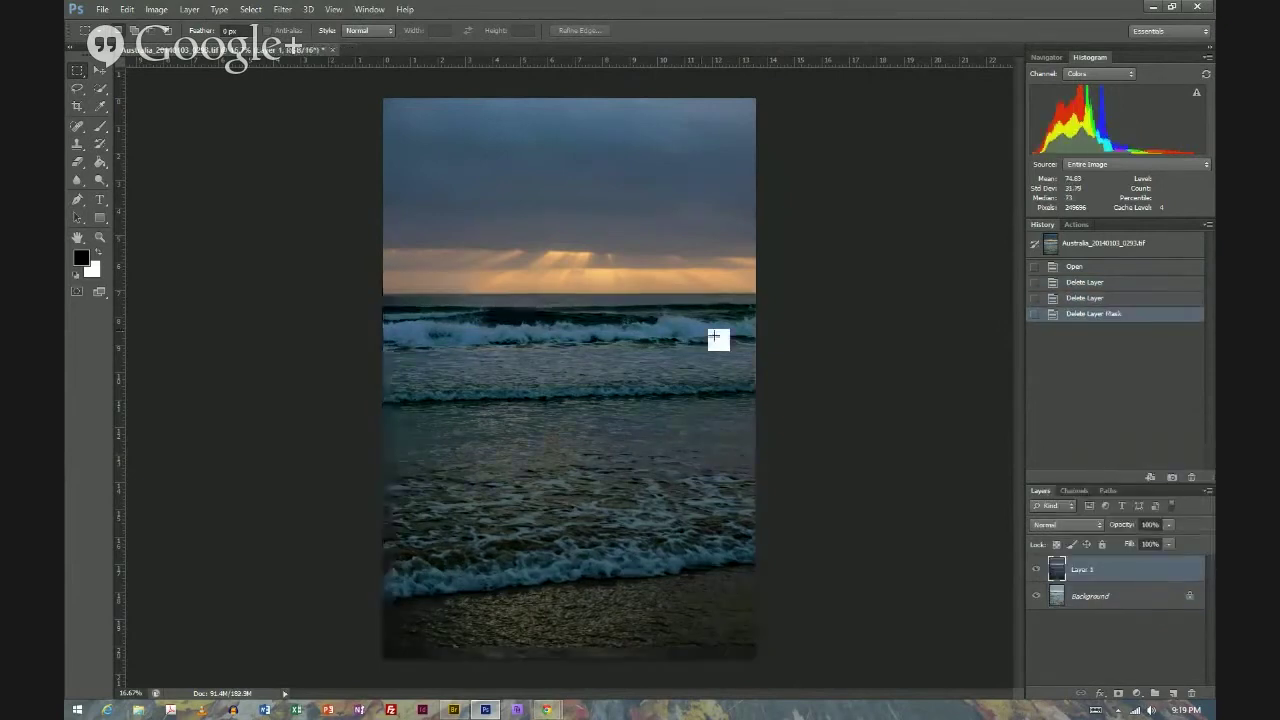
Step: Inspect the horizon and breaking waves at 100% magnification, and fit the whole image back on screen
click(1046, 57)
click(1194, 211)
click(1194, 211)
click(1194, 211)
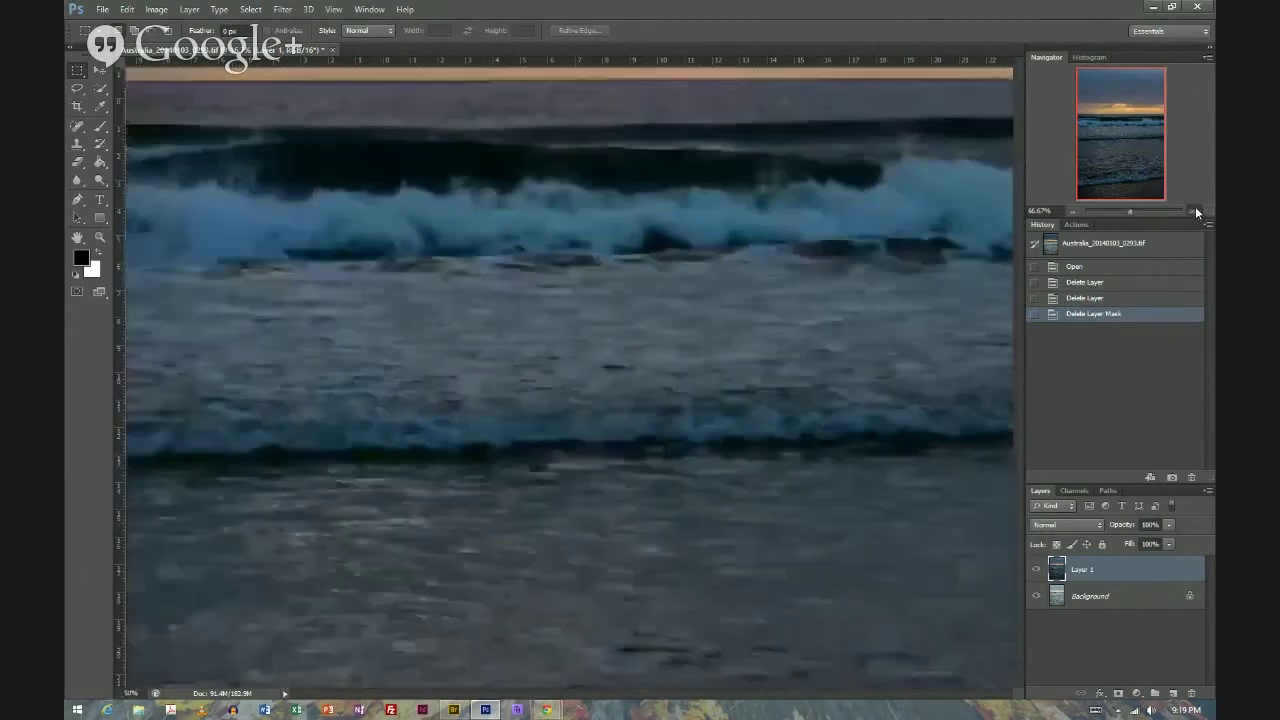
click(1195, 211)
click(1195, 211)
drag(1124, 128, 1135, 119)
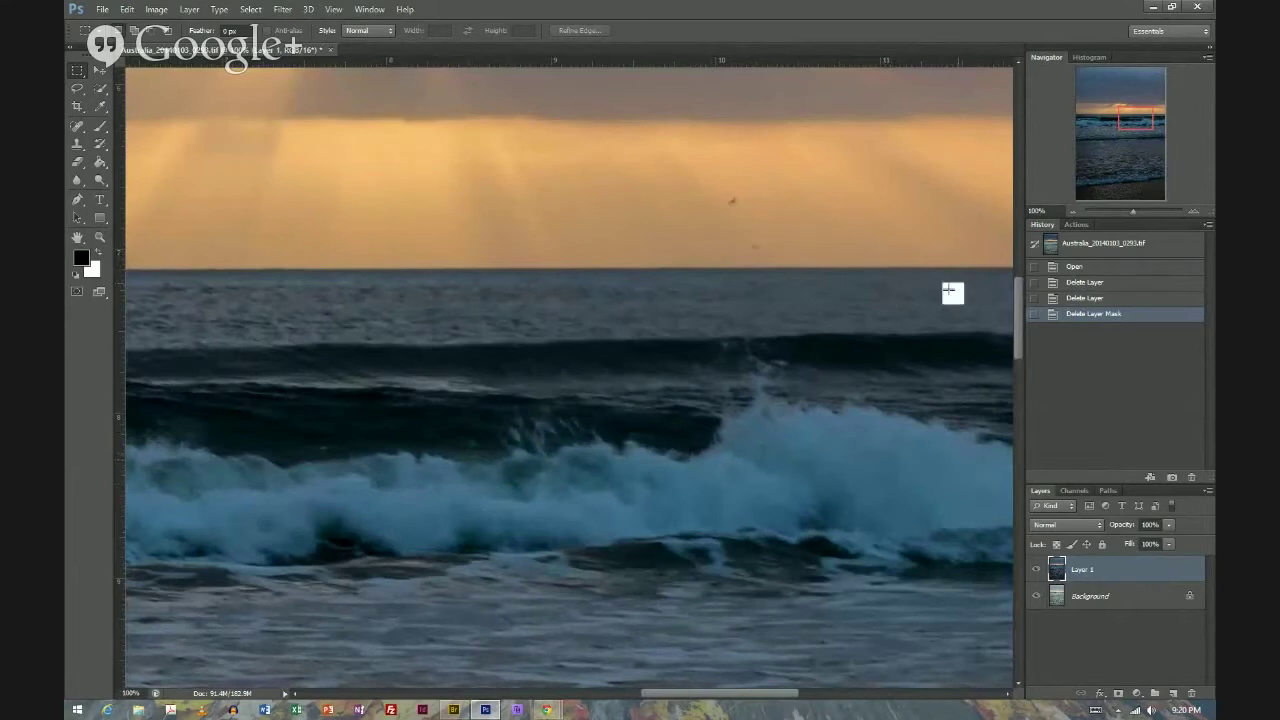
click(1073, 211)
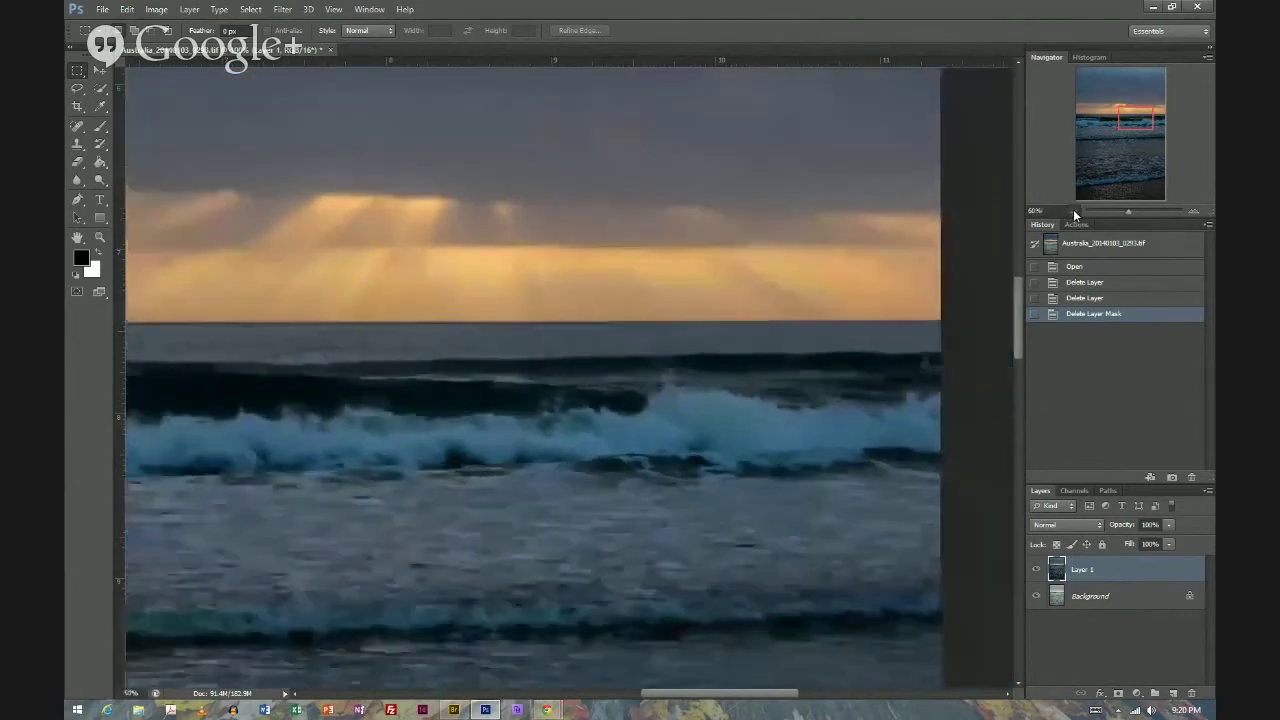
click(1073, 211)
click(1073, 211)
click(1073, 211)
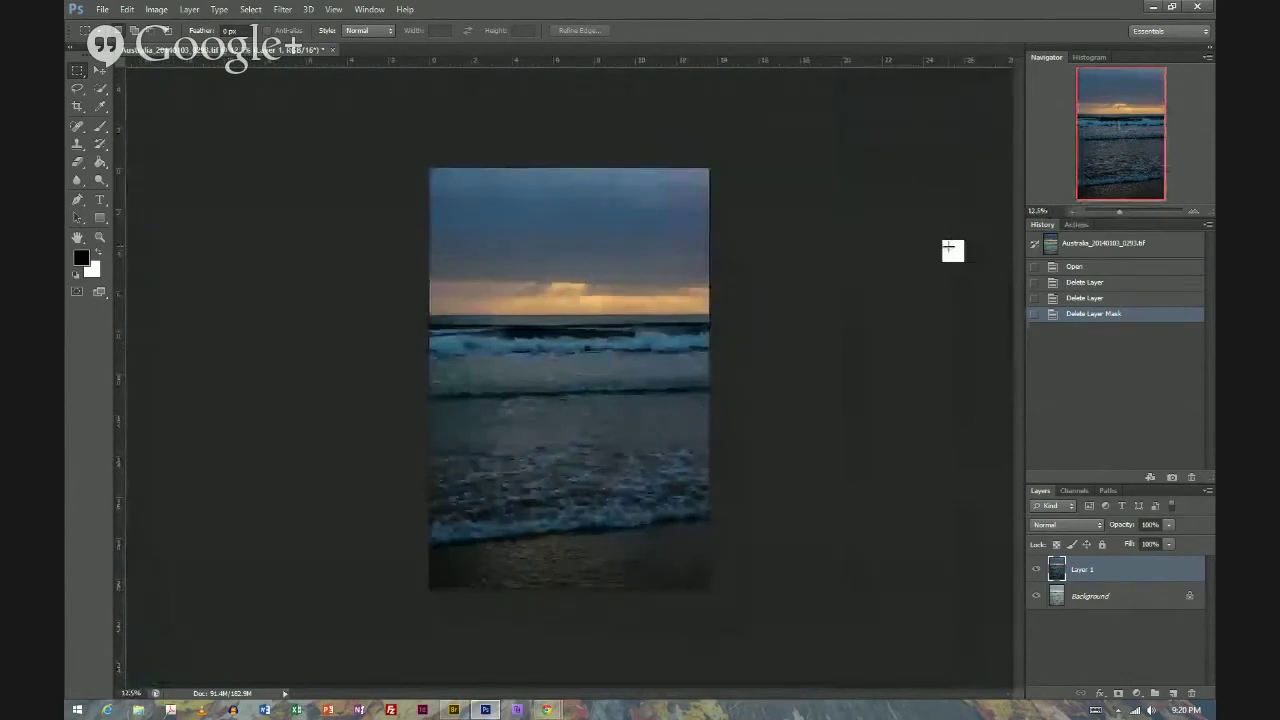
key(ctrl+0)
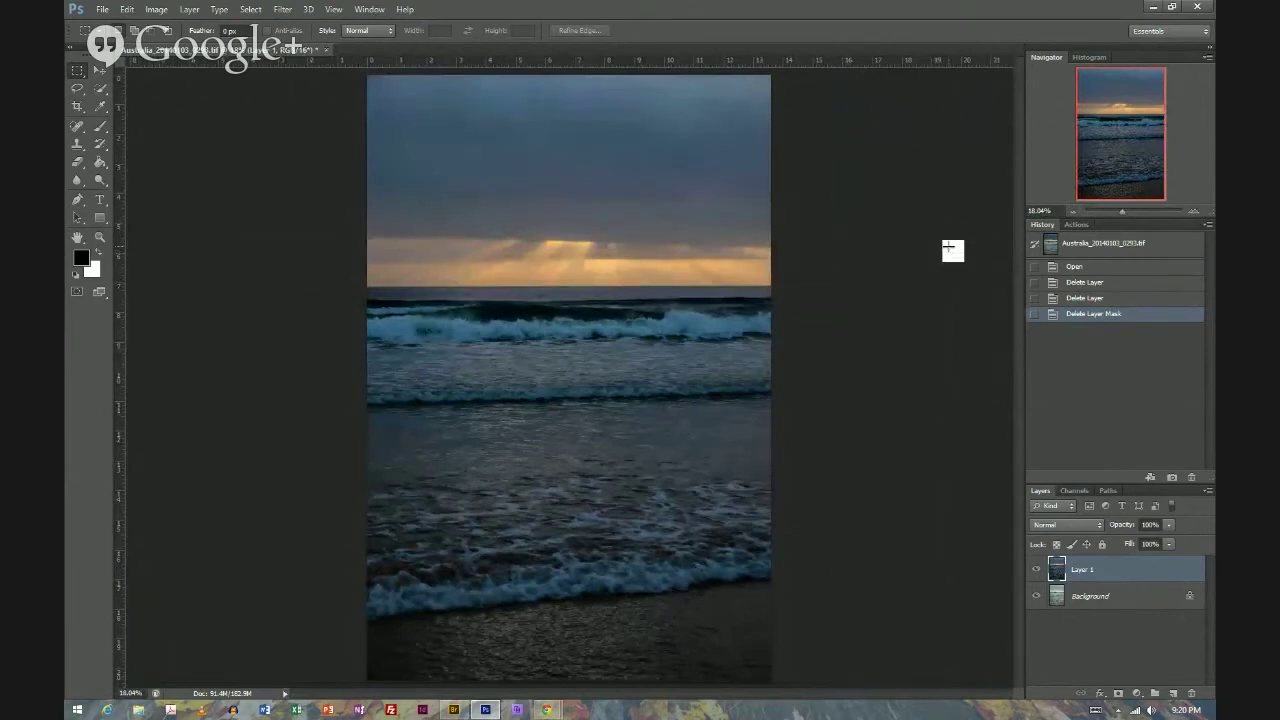
Step: Display the histogram and compare the two exposures by hiding and showing Layer 1
click(1089, 58)
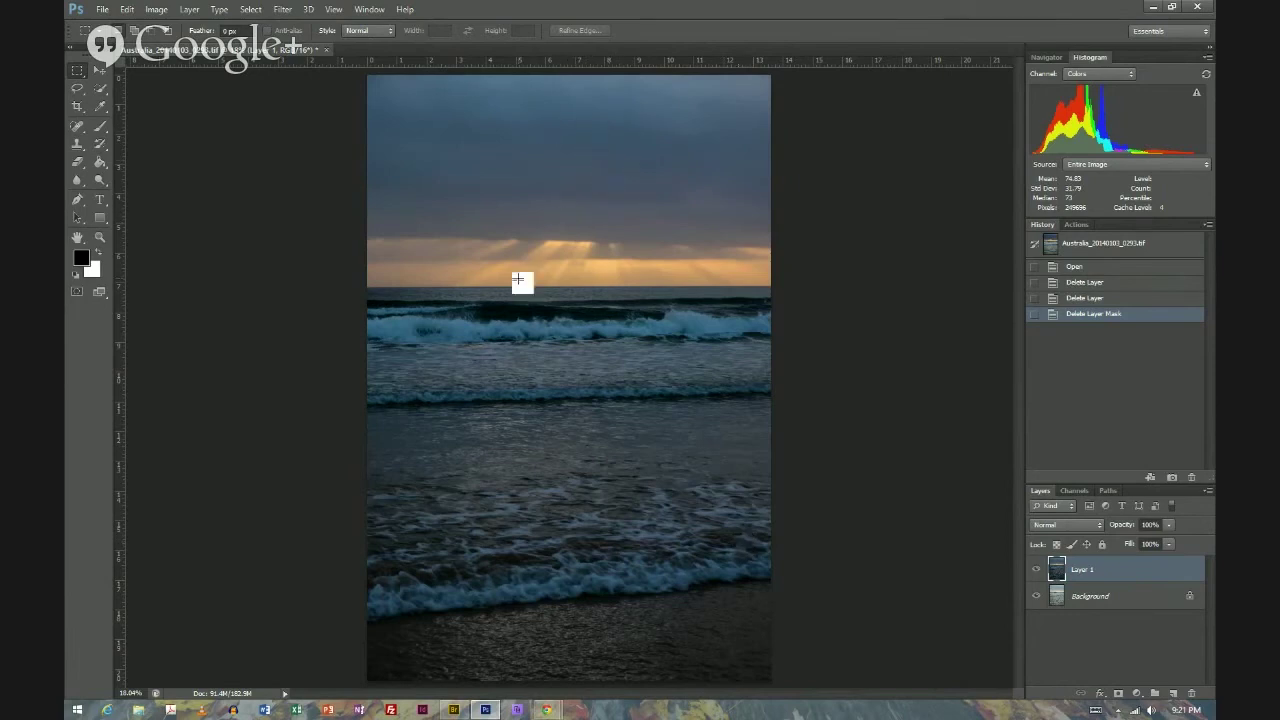
drag(889, 538, 1040, 575)
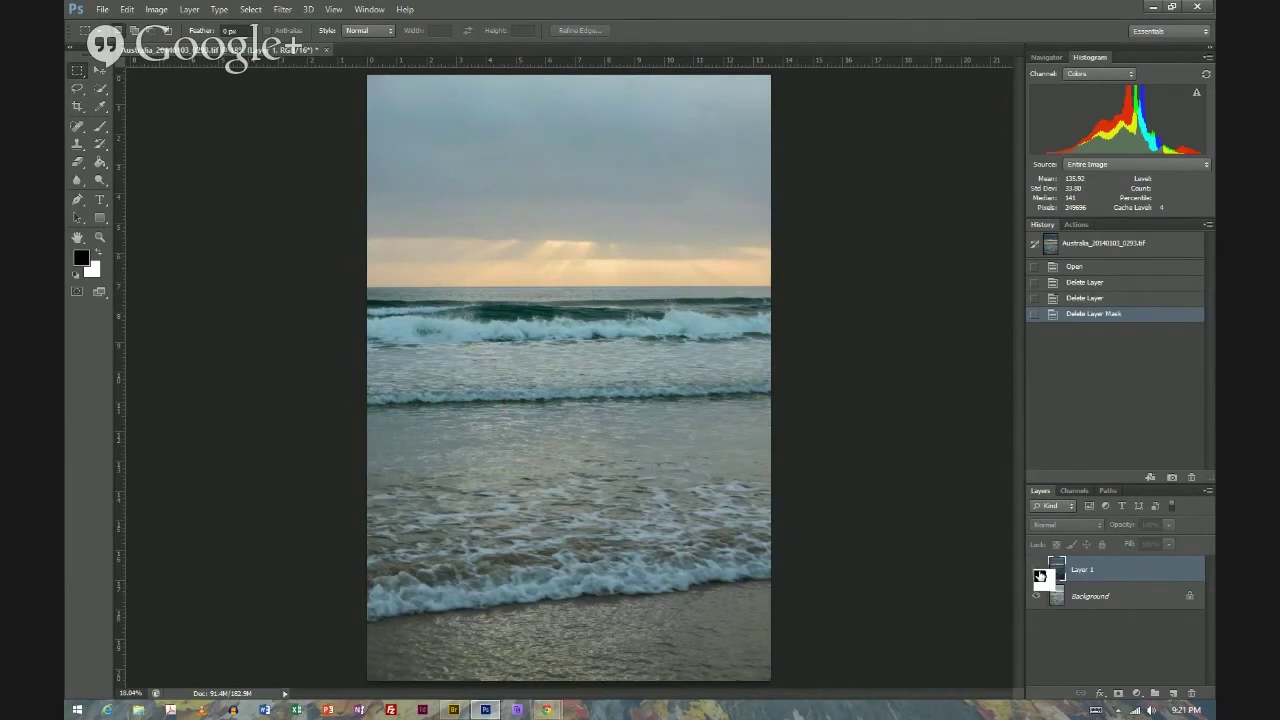
click(1036, 569)
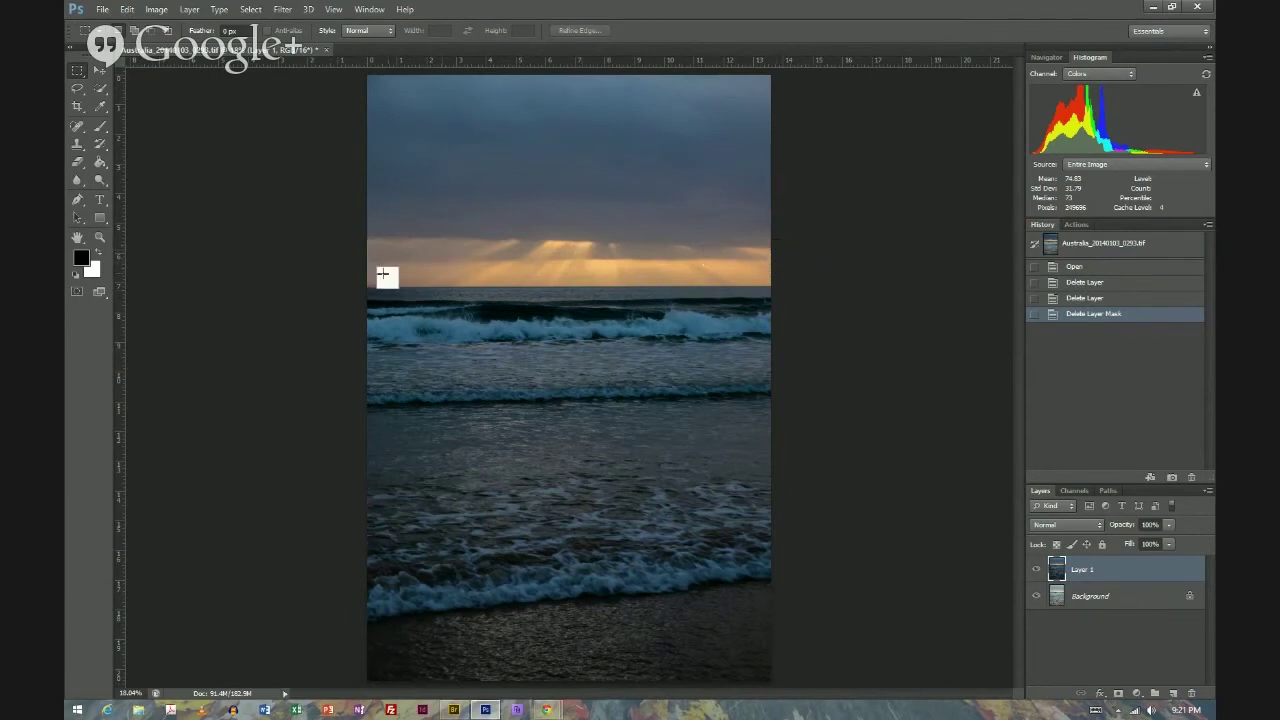
Step: Examine the Red, Green and Blue channels of Layer 1 individually to compare the contrast between sky and sea
click(1074, 491)
click(1087, 535)
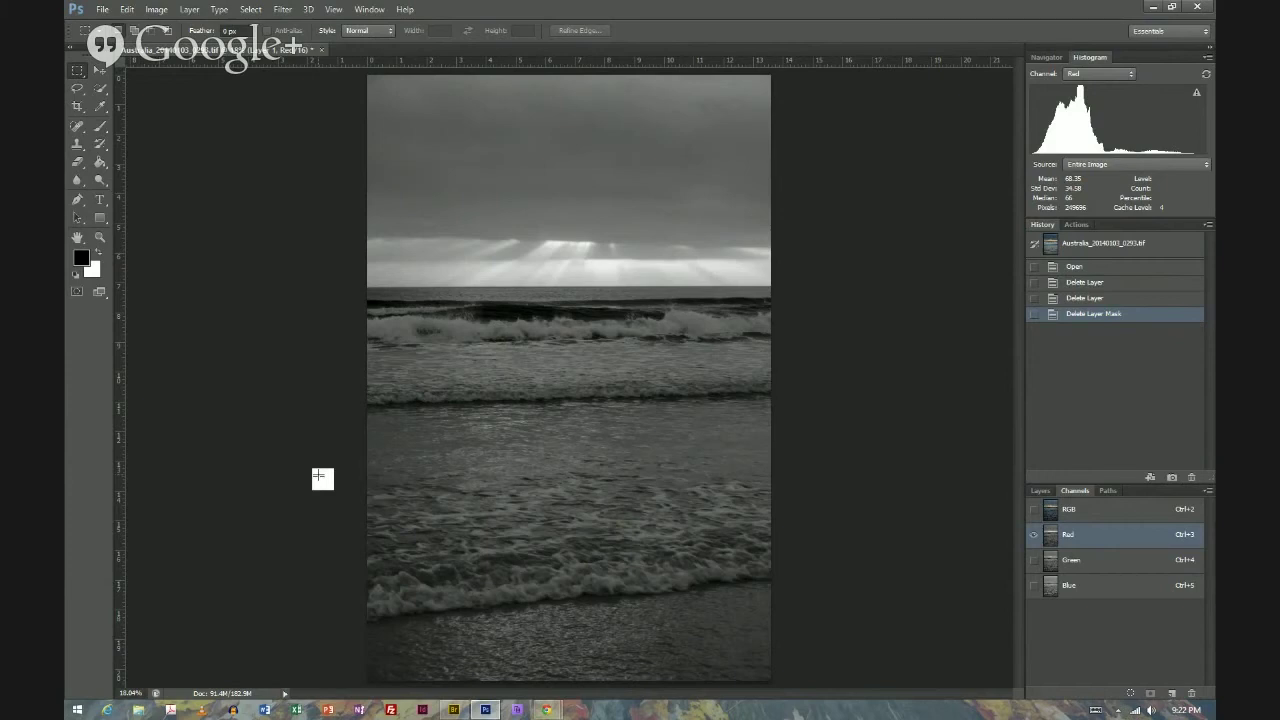
drag(1084, 567, 613, 306)
drag(1124, 540, 1100, 566)
drag(1100, 566, 1091, 581)
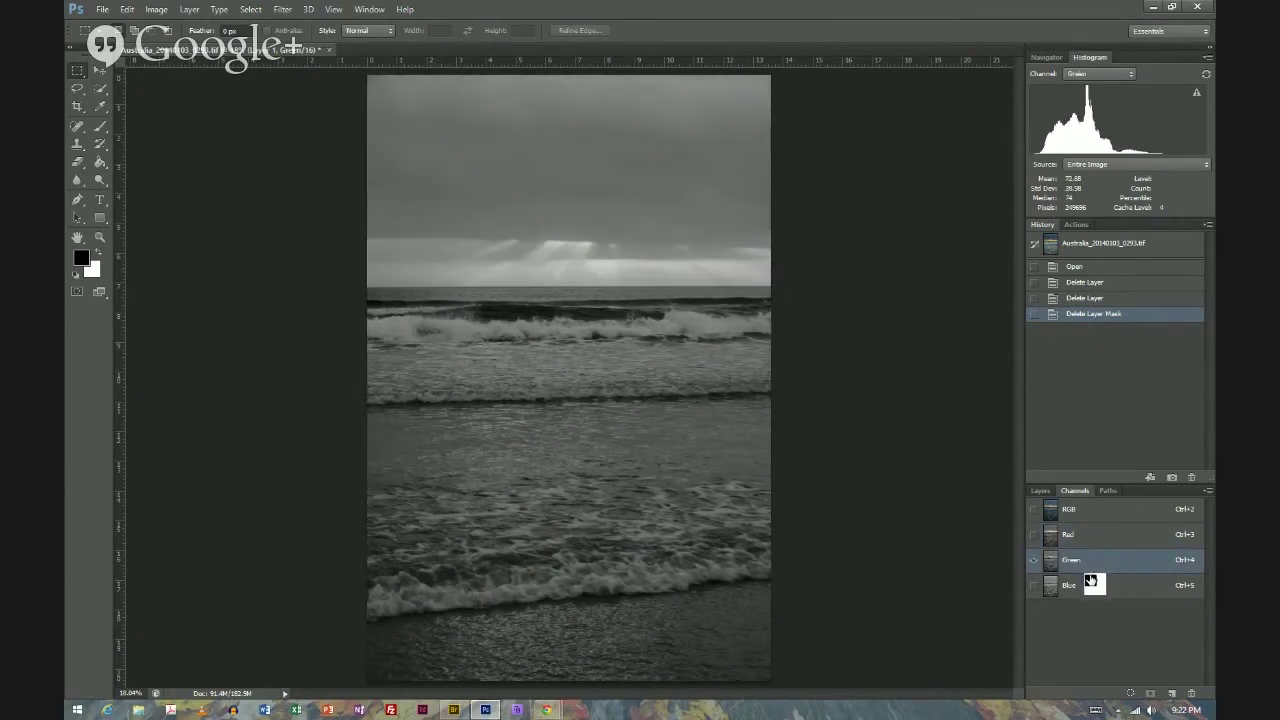
click(1091, 591)
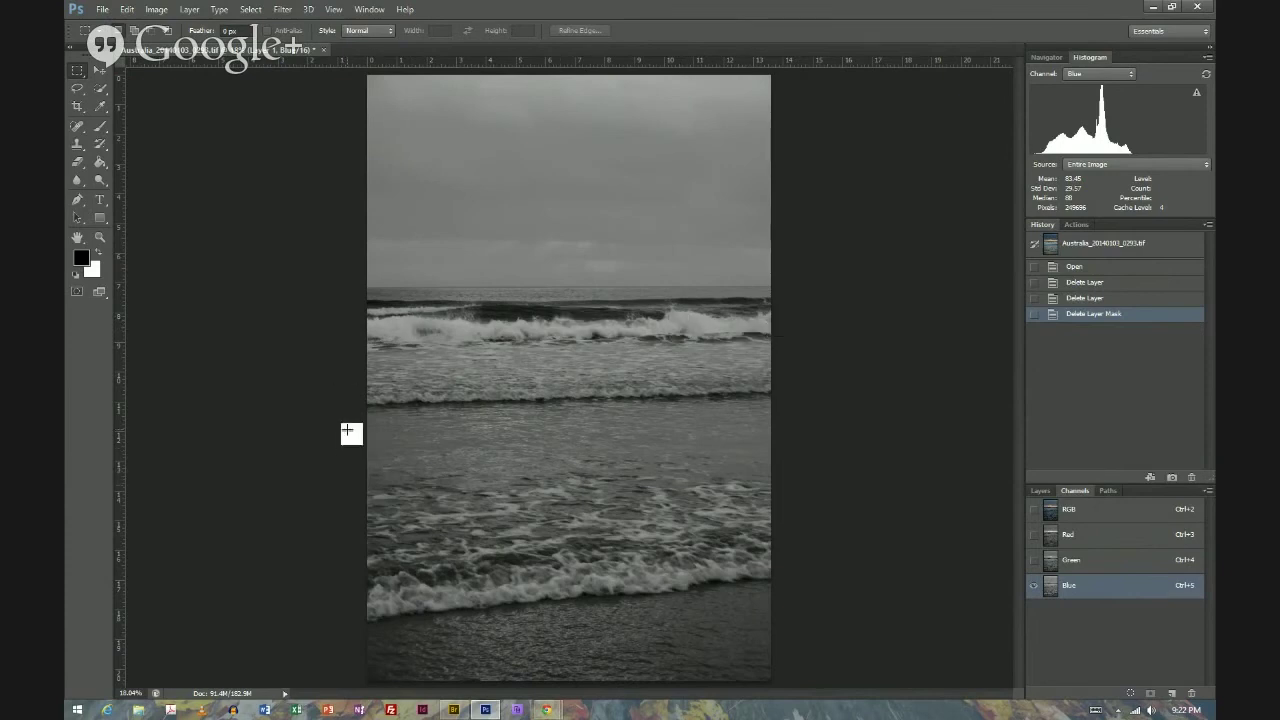
Step: Load the Red channel as a selection and add it to Layer 1 as a layer mask
click(1085, 538)
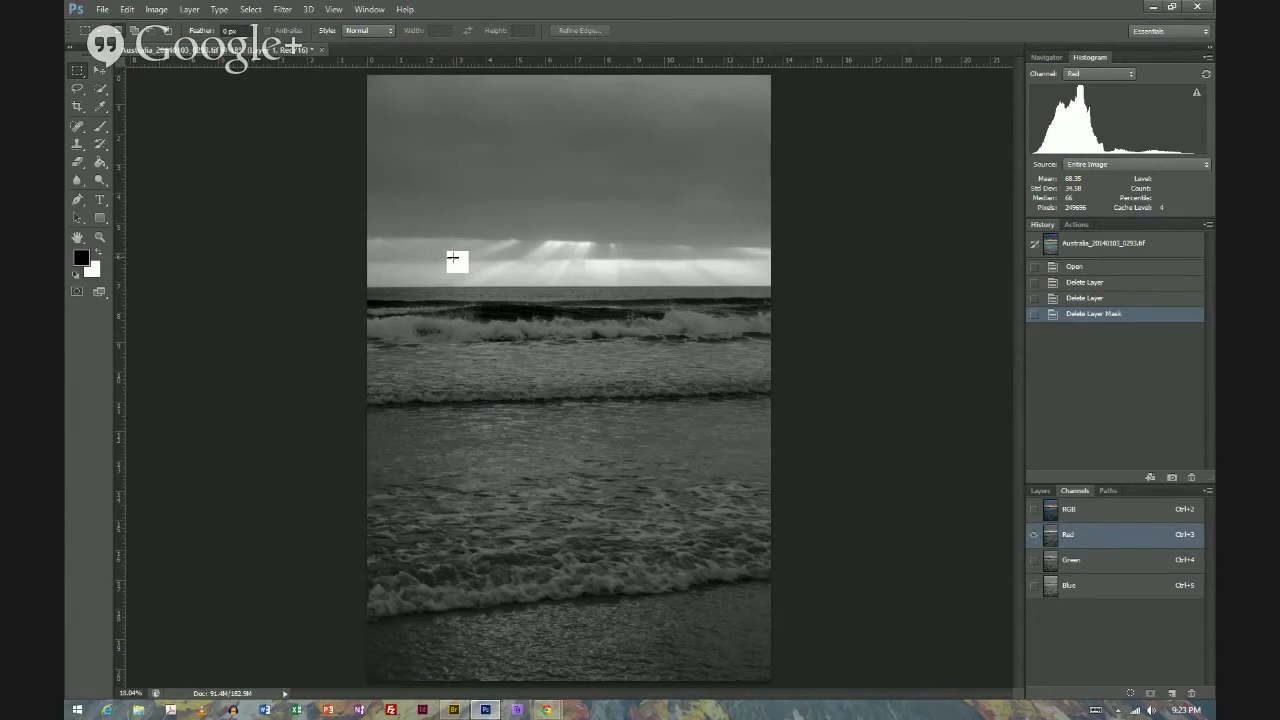
click(1129, 680)
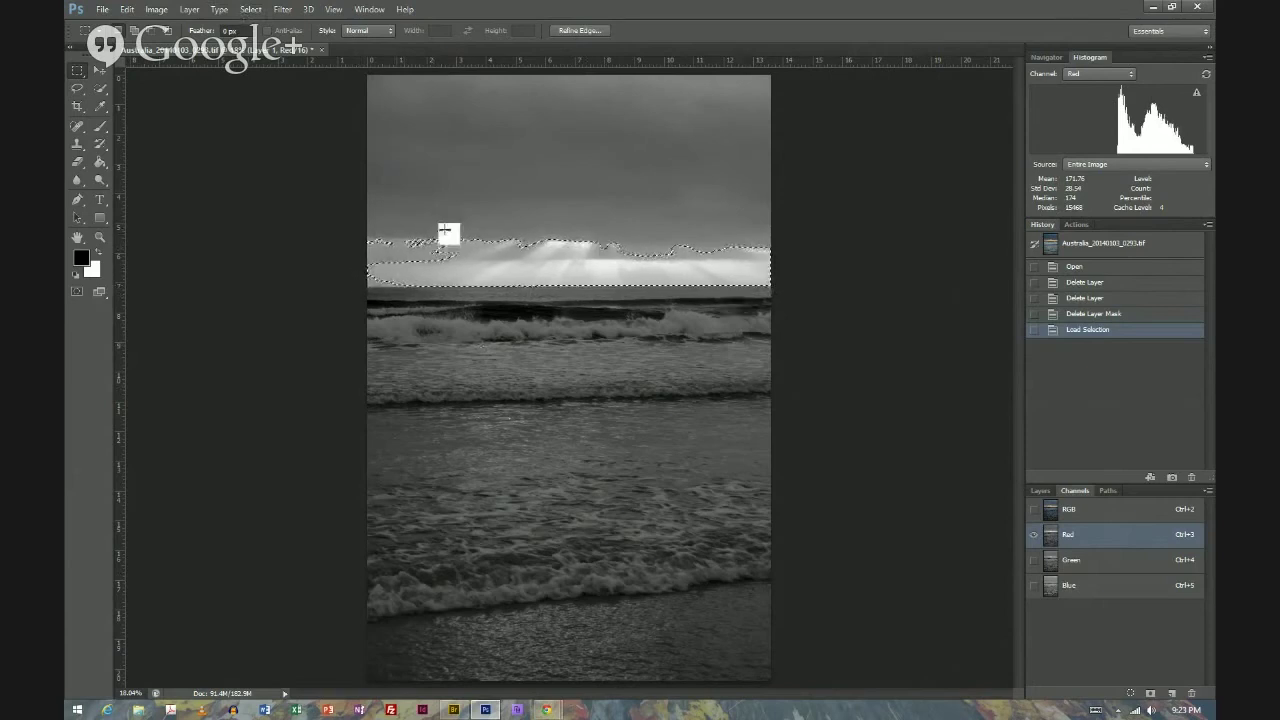
click(1041, 491)
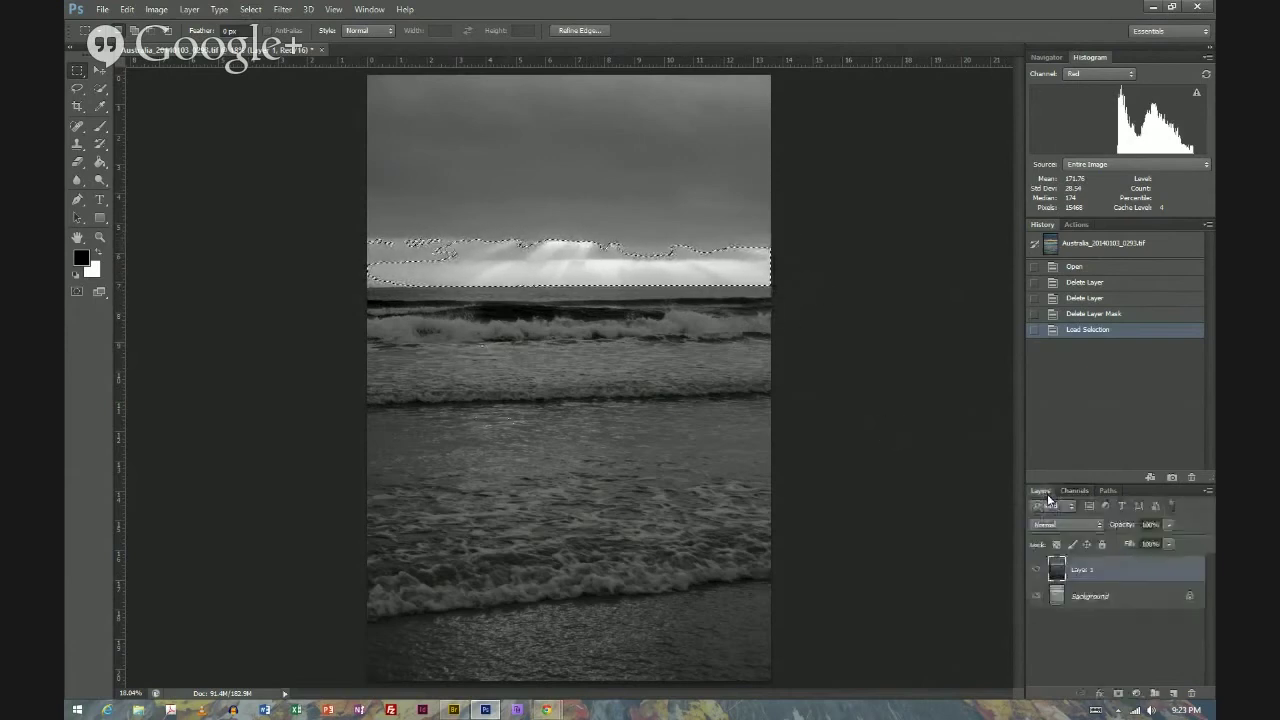
click(1118, 693)
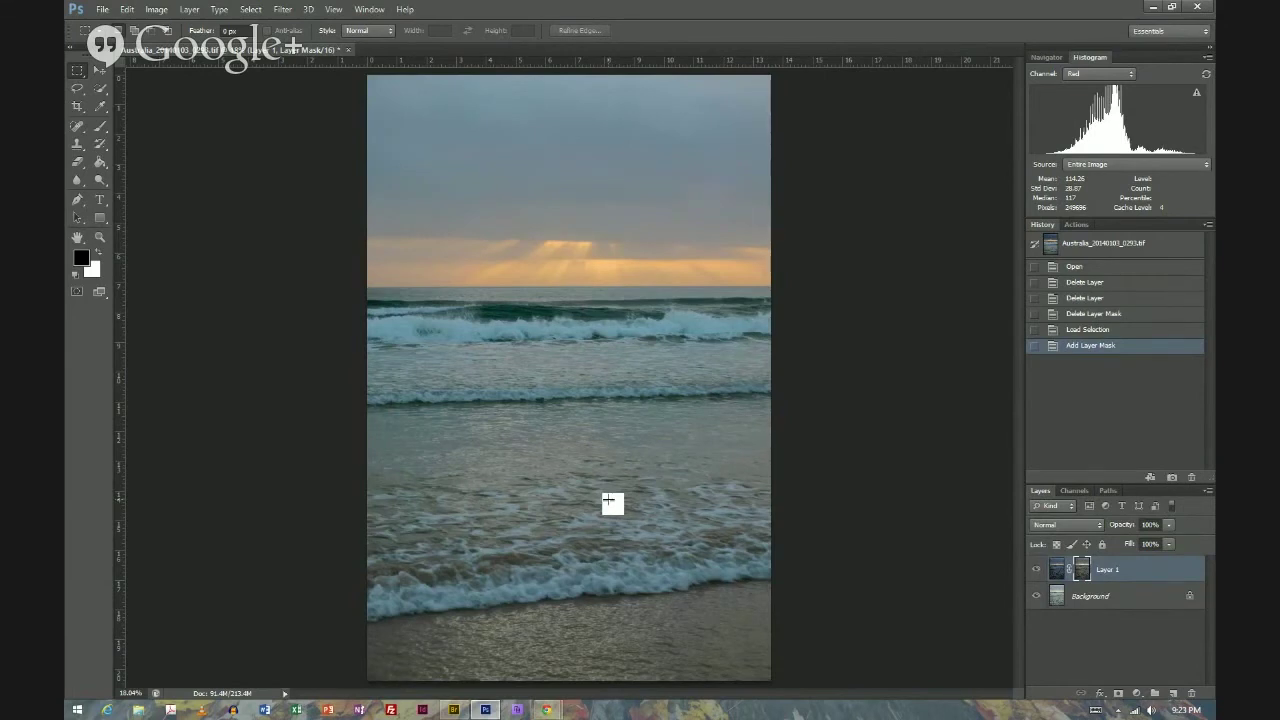
Step: Compare the blend with Layer 1 hidden and with its mask disabled, restoring both
click(1037, 570)
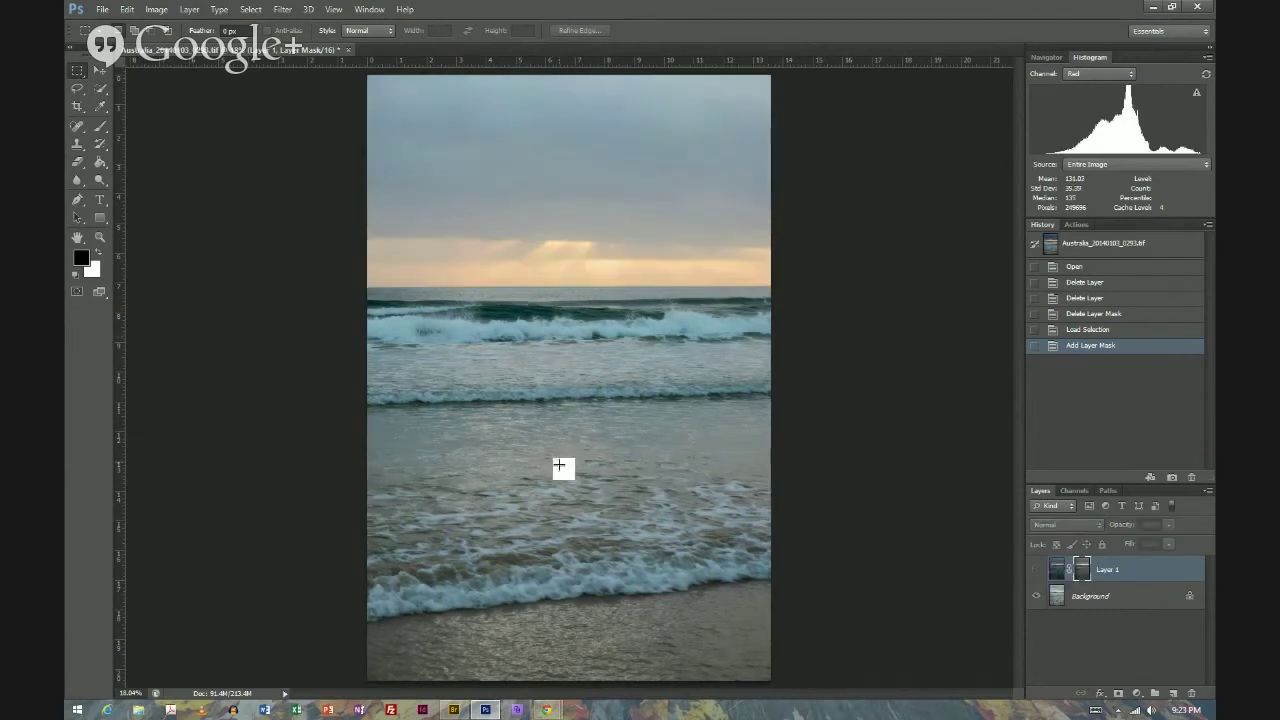
click(1037, 570)
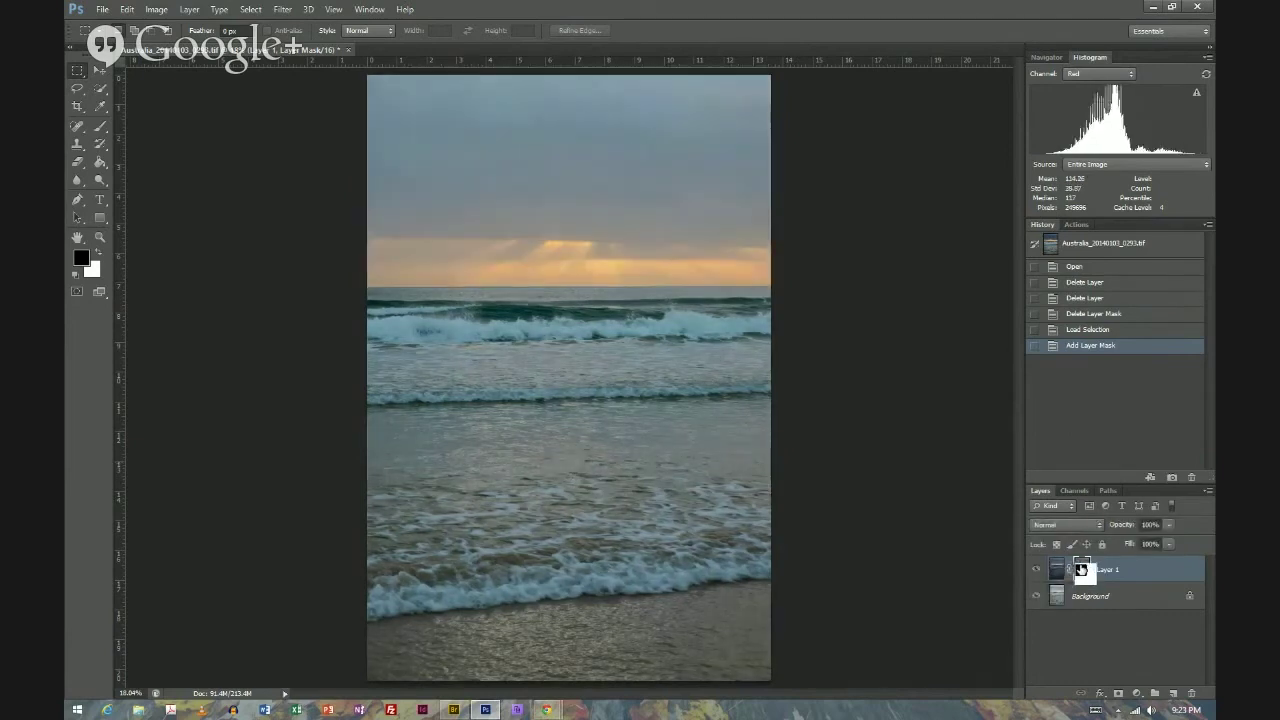
right_click(1081, 570)
click(1102, 429)
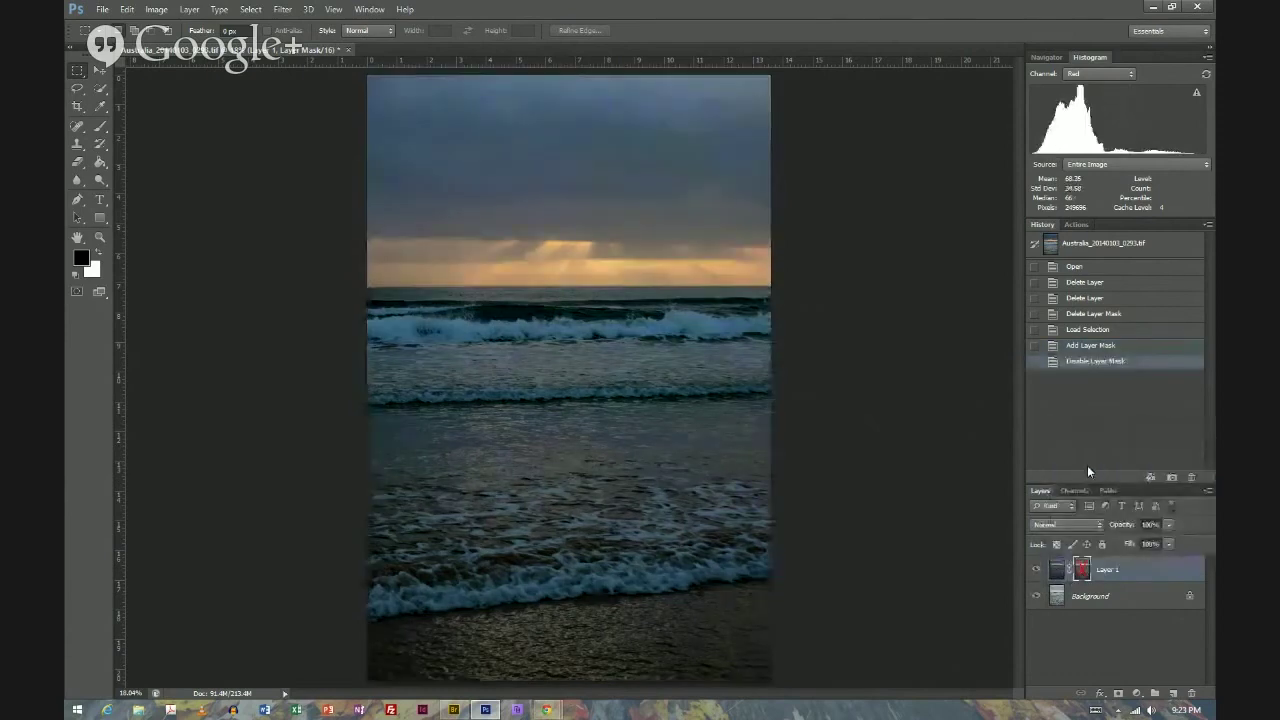
shift+click(1081, 570)
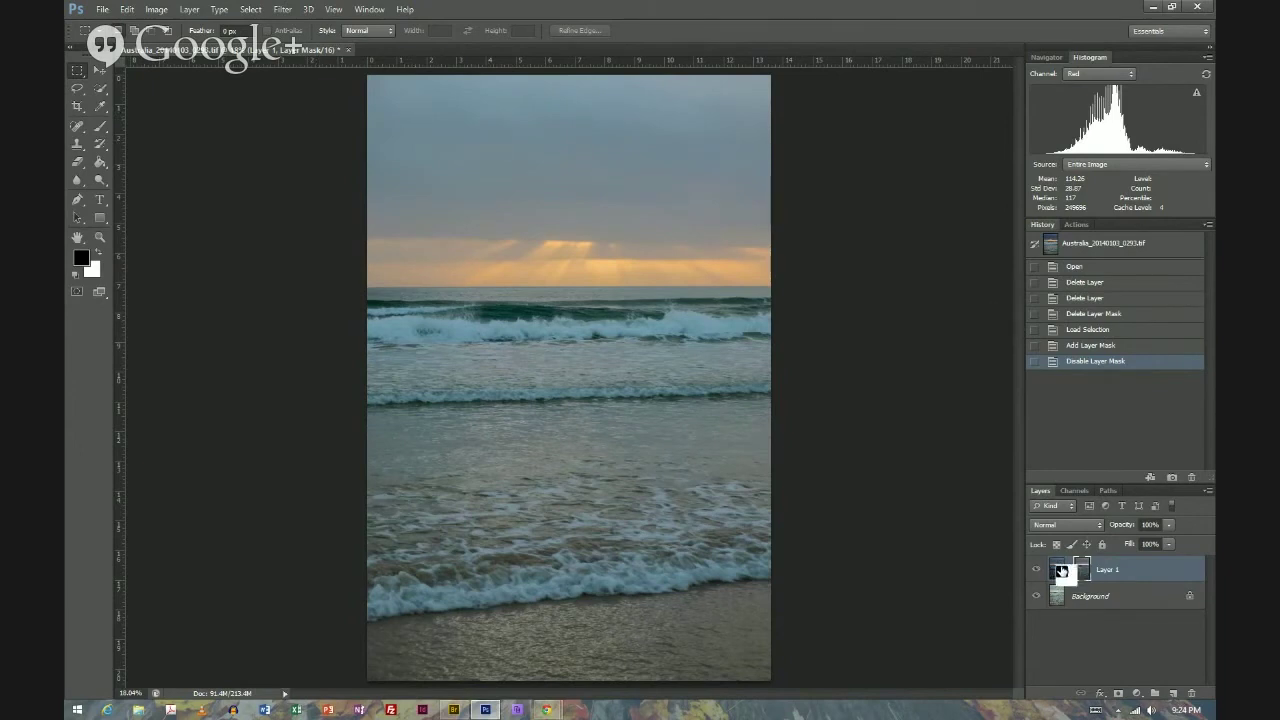
Step: Select the sky down into the orange band with a rectangular marquee and feather its edge by 113.1 px
drag(1048, 581, 905, 270)
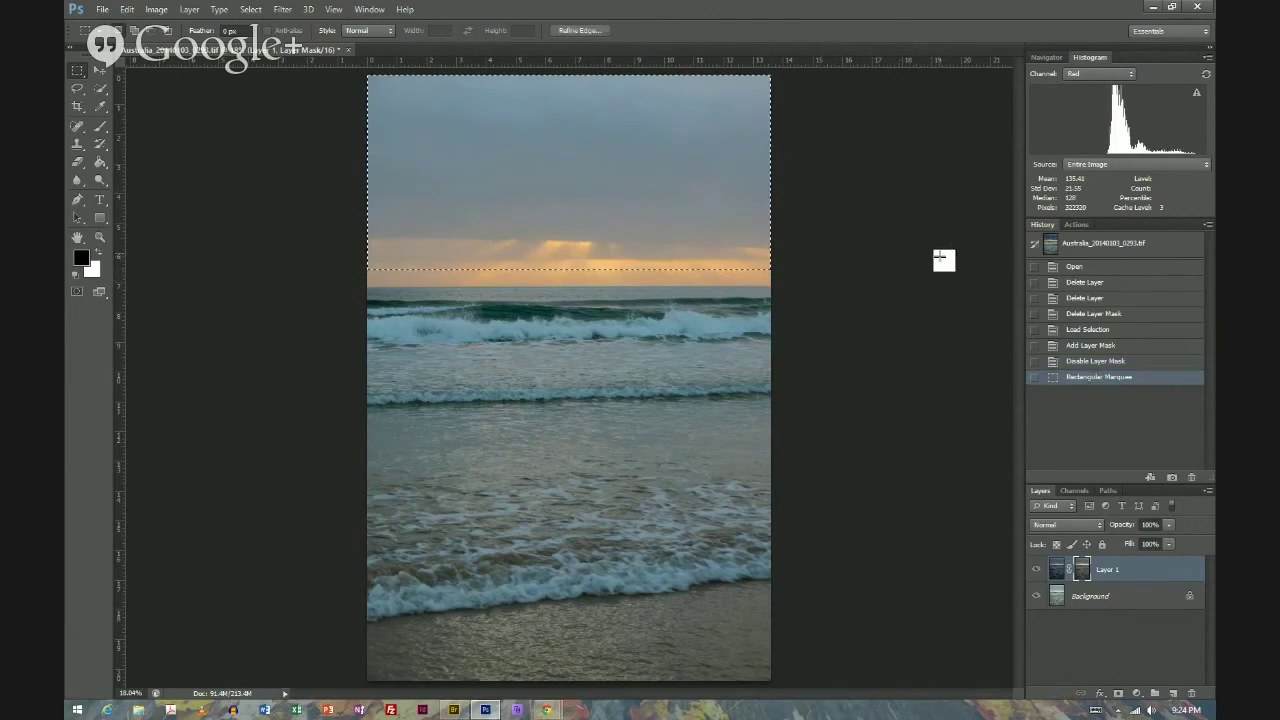
click(572, 34)
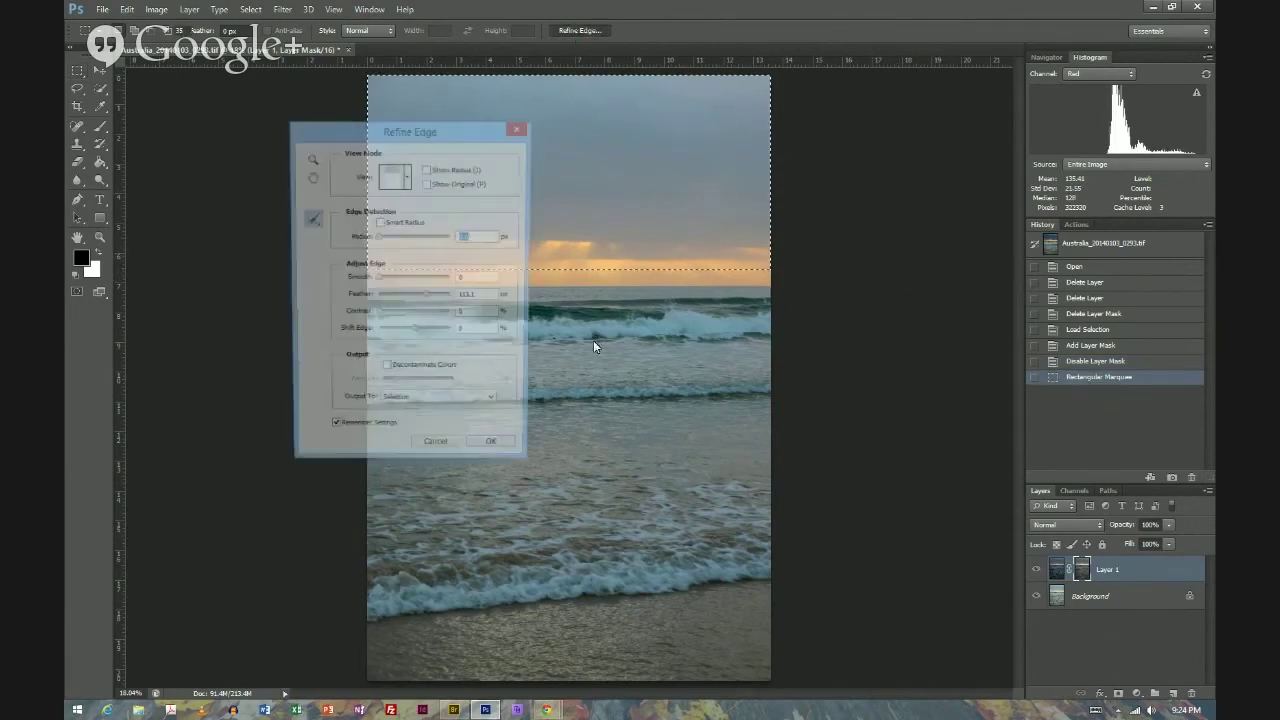
click(492, 454)
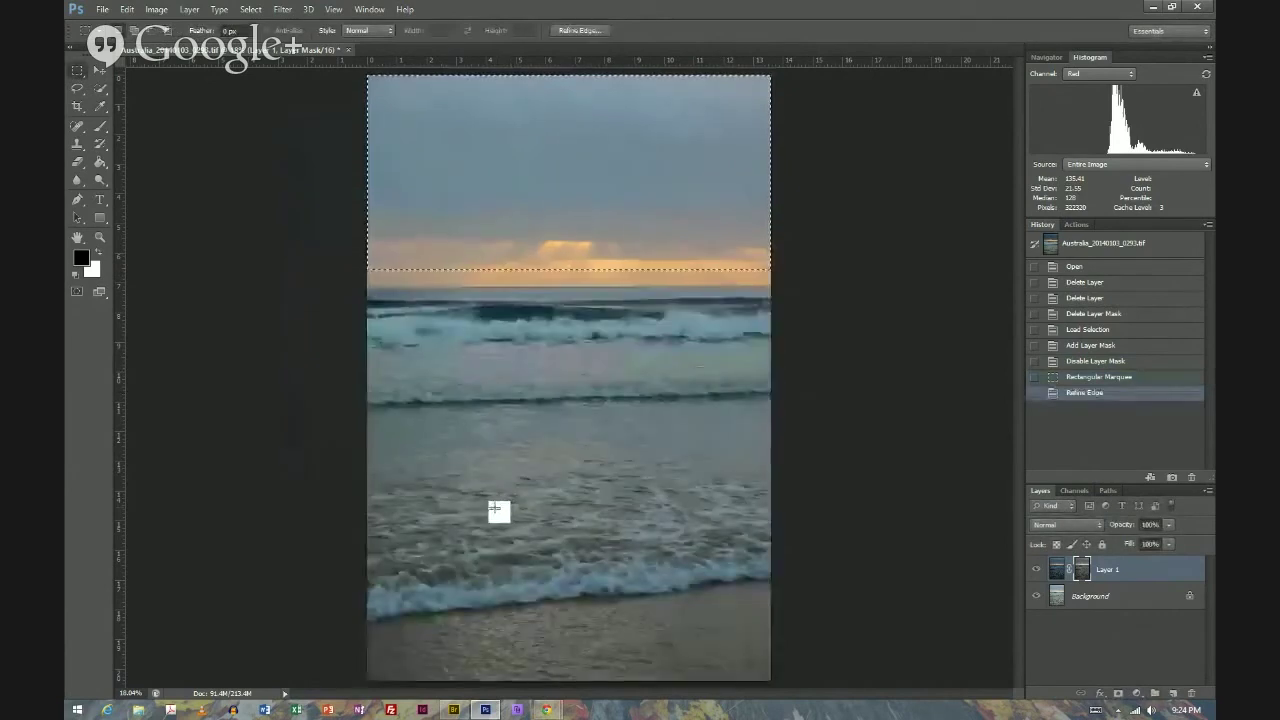
Step: Save the sky selection into the Layer 1 mask, adding it to the existing mask
click(250, 9)
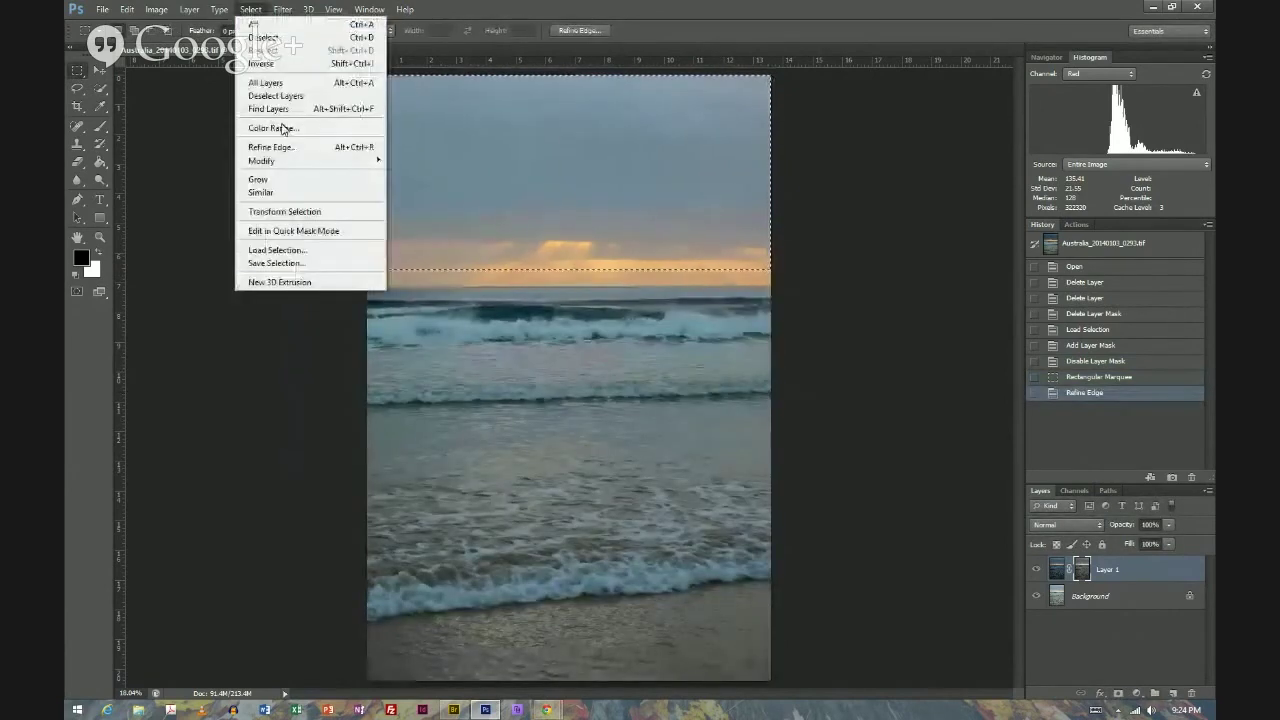
click(309, 263)
click(636, 234)
click(638, 247)
click(574, 306)
click(751, 203)
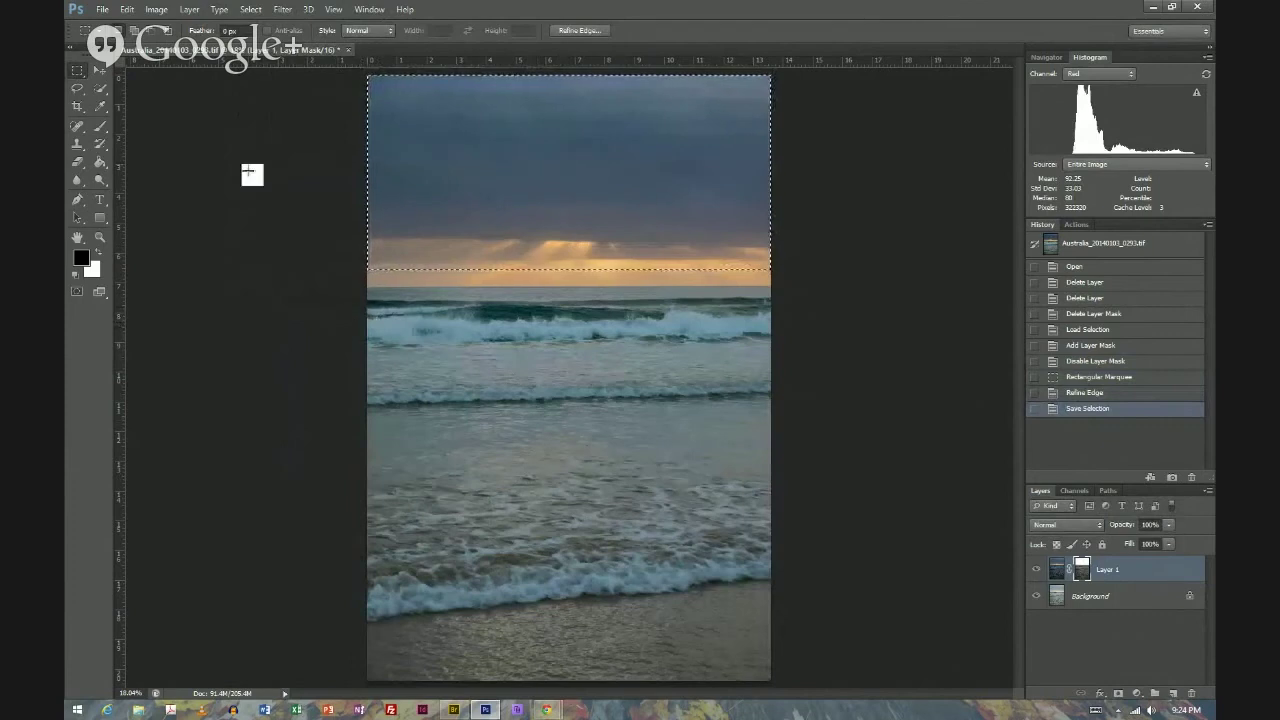
Step: Replace the selection with a rectangular marquee from the first breaking wave to the image's lower edge, feathered by 113.1 px
click(340, 322)
drag(353, 313, 966, 688)
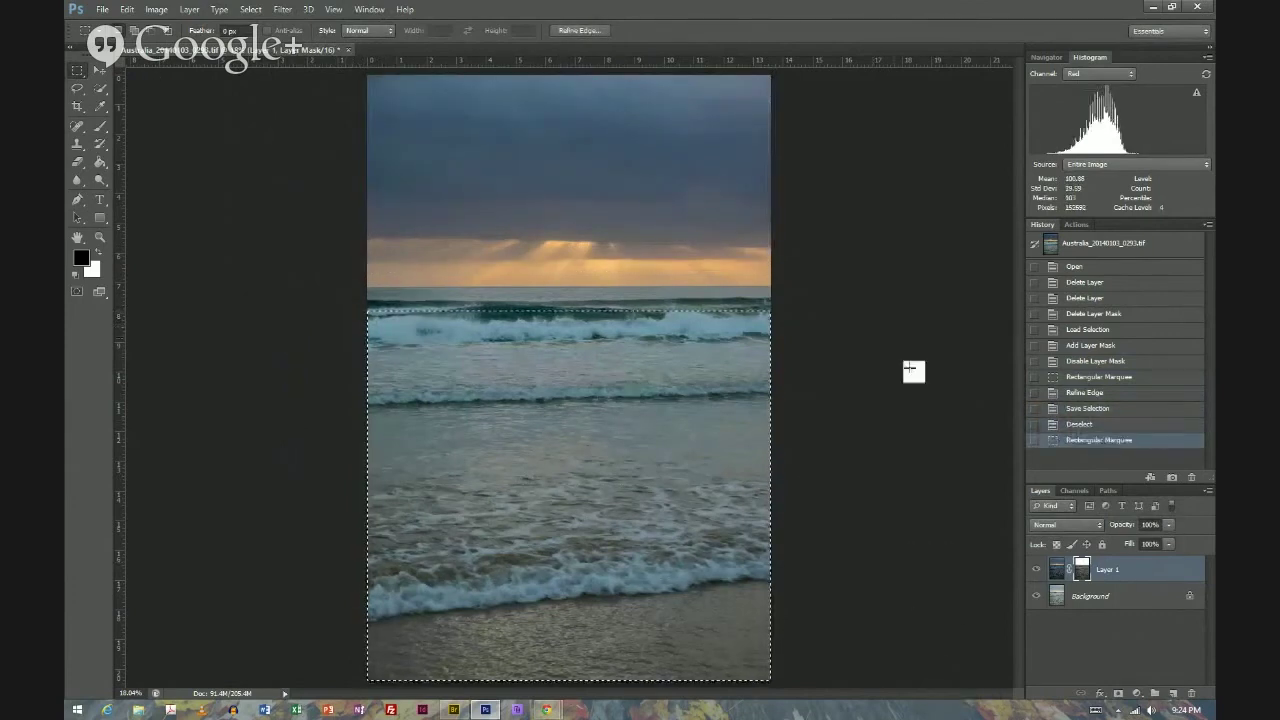
click(594, 31)
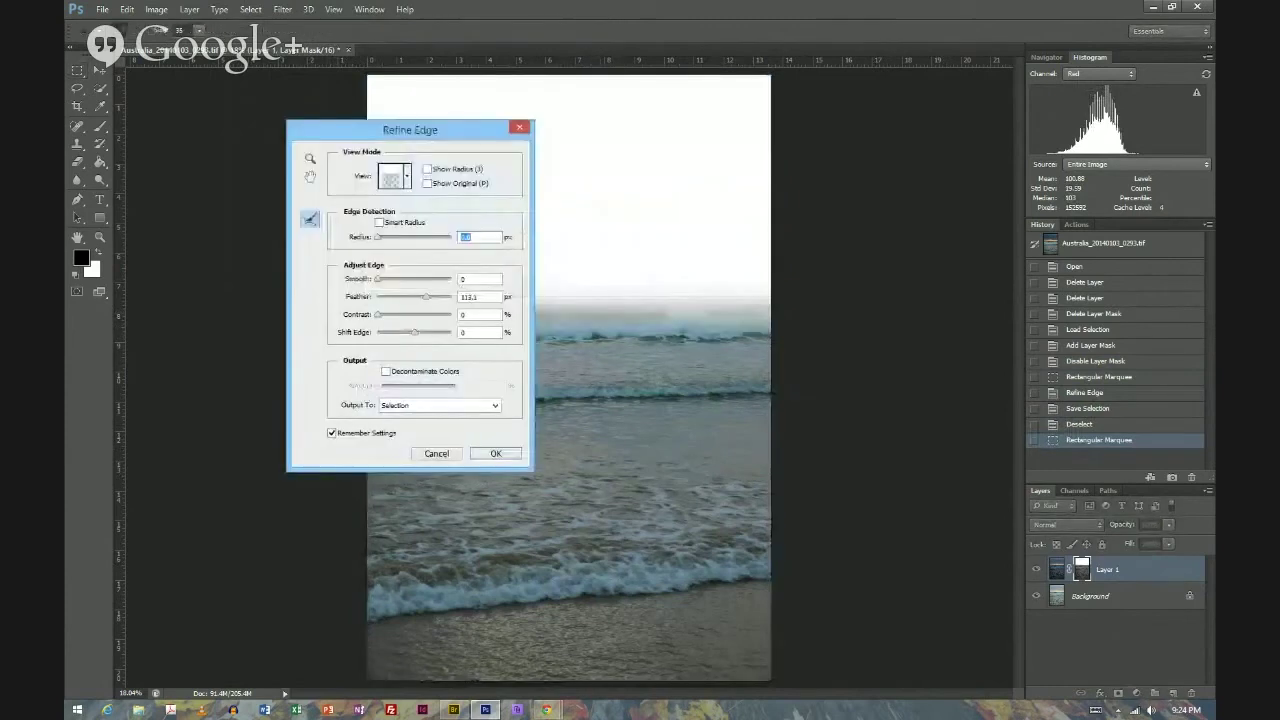
click(491, 454)
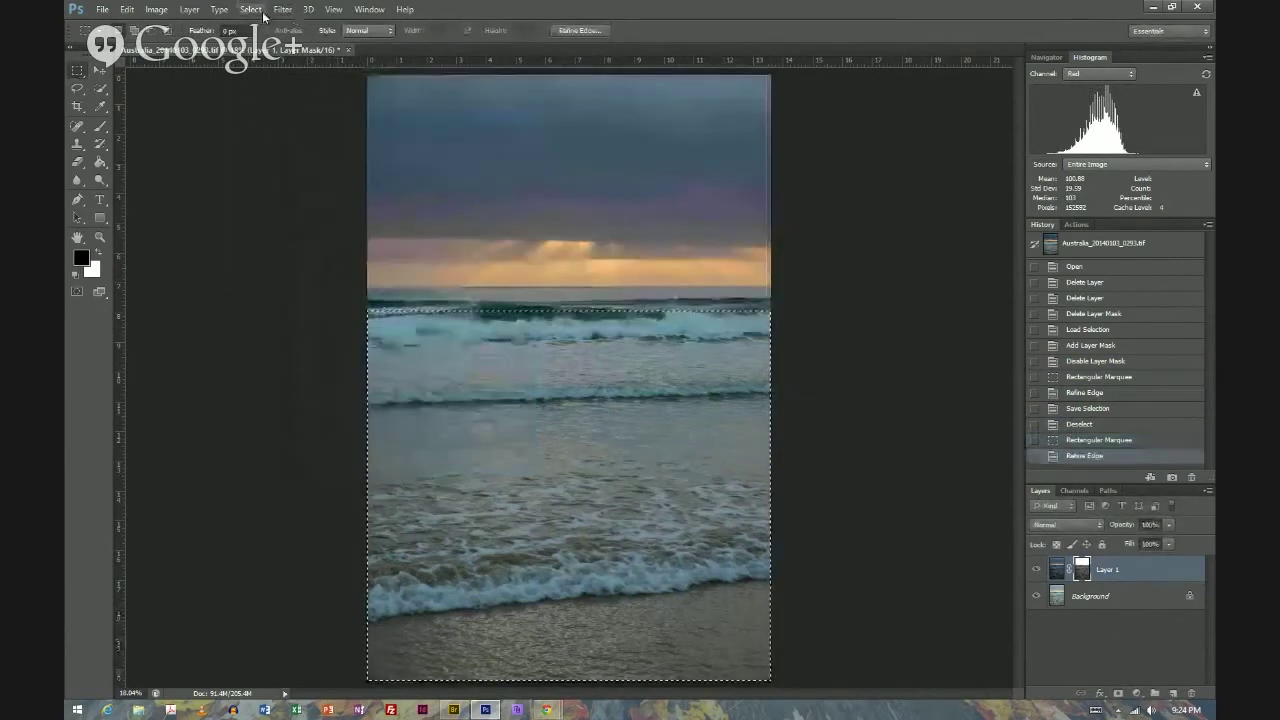
Step: Save the foreground water selection into the Layer 1 mask, subtracting it from the existing mask
click(250, 9)
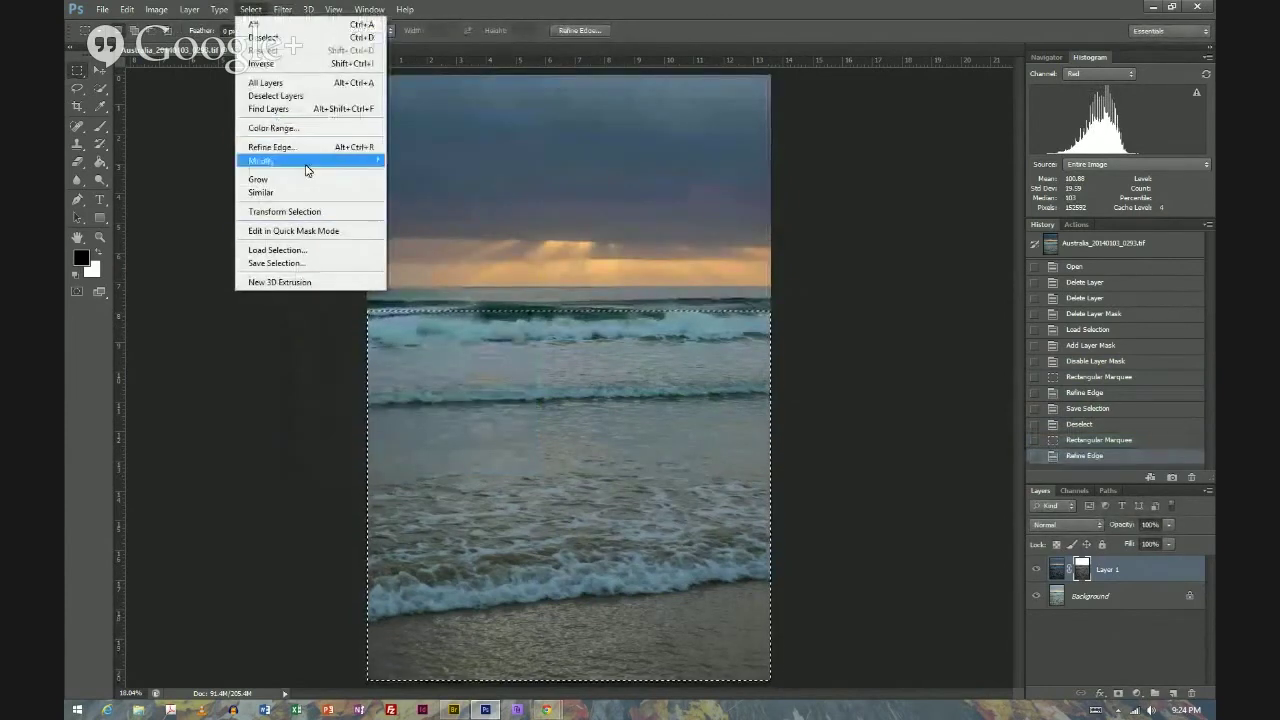
click(290, 263)
click(620, 236)
click(612, 247)
click(575, 321)
click(766, 201)
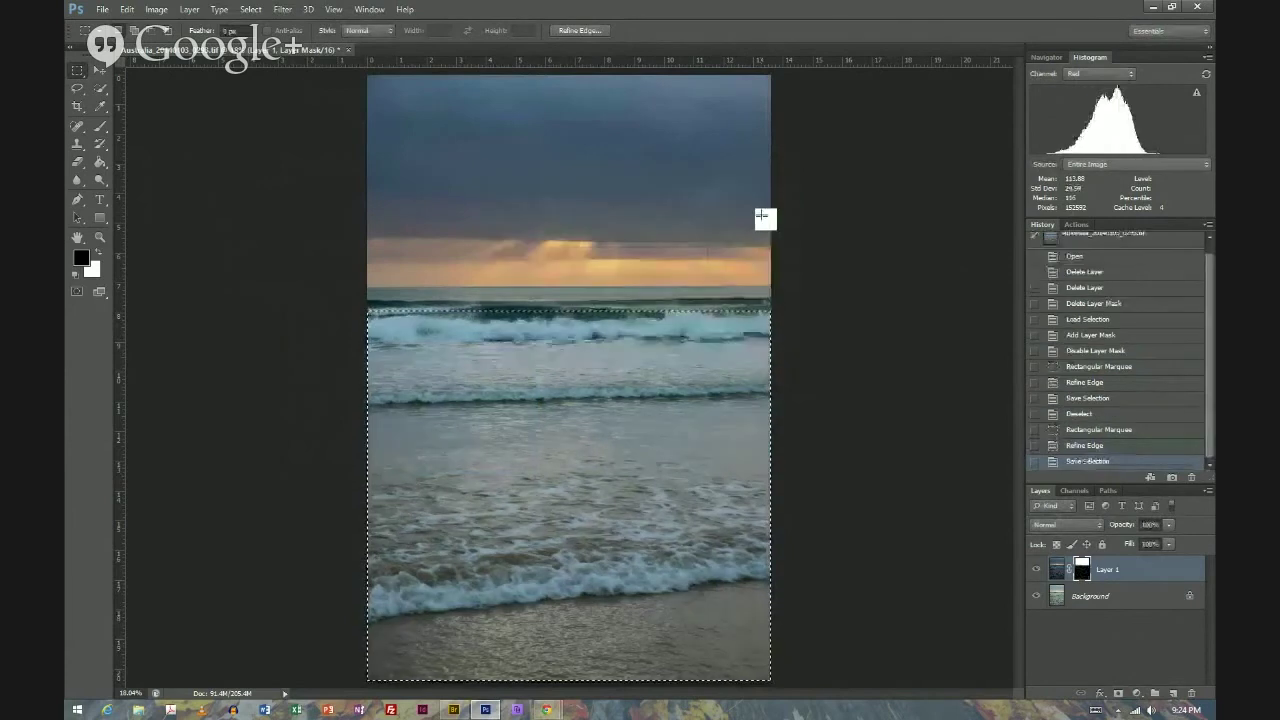
Step: Deselect the foreground water and view the Layer 1 mask on its own before restoring the full-colour image
click(251, 9)
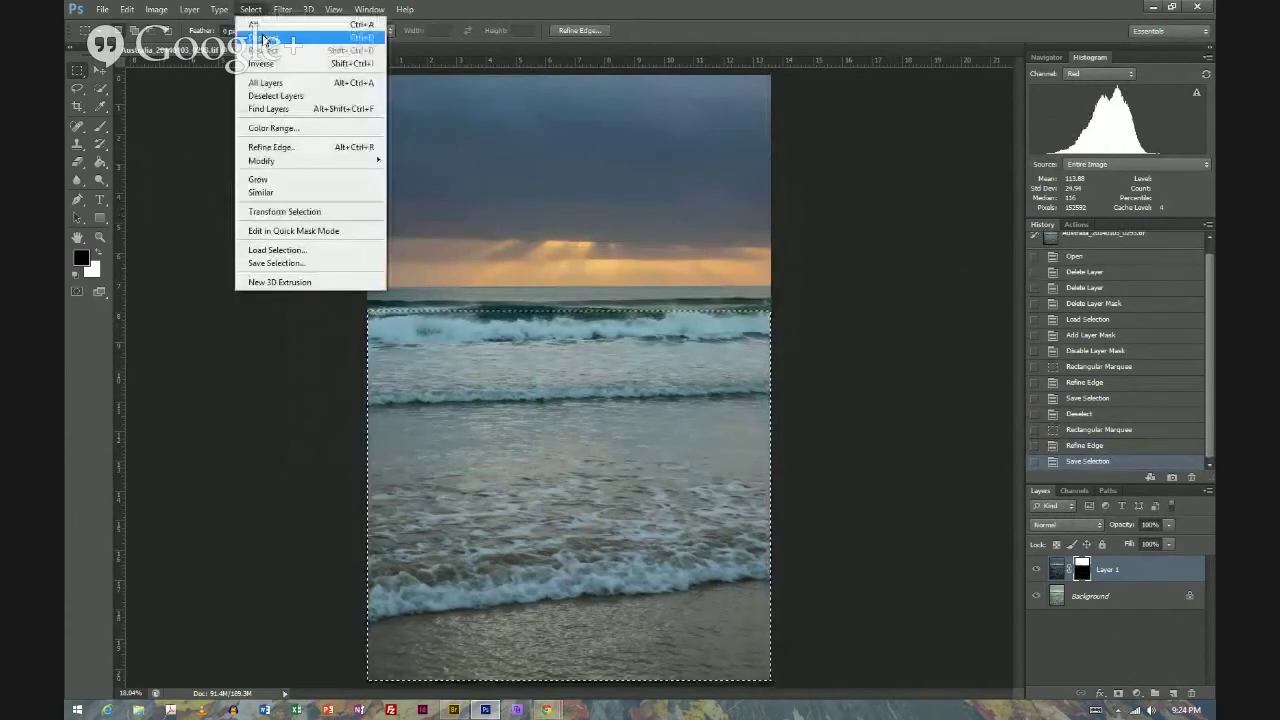
click(266, 40)
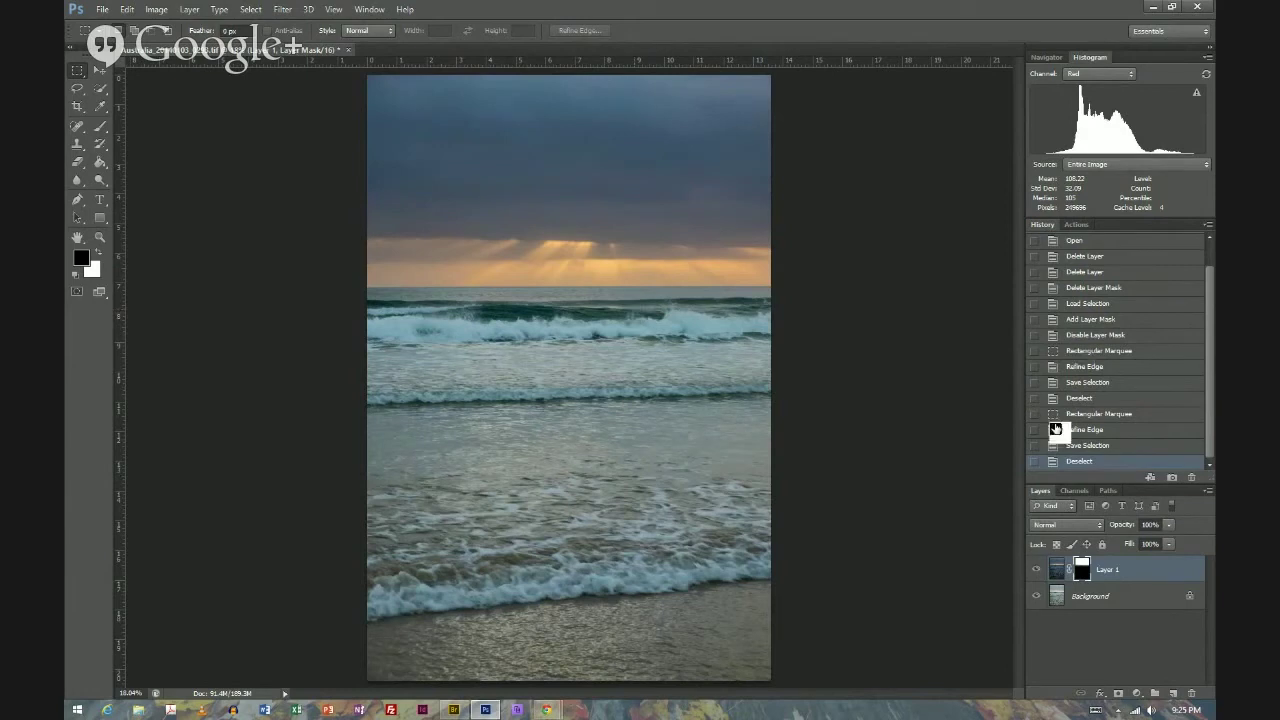
click(1073, 490)
click(1035, 610)
click(1036, 514)
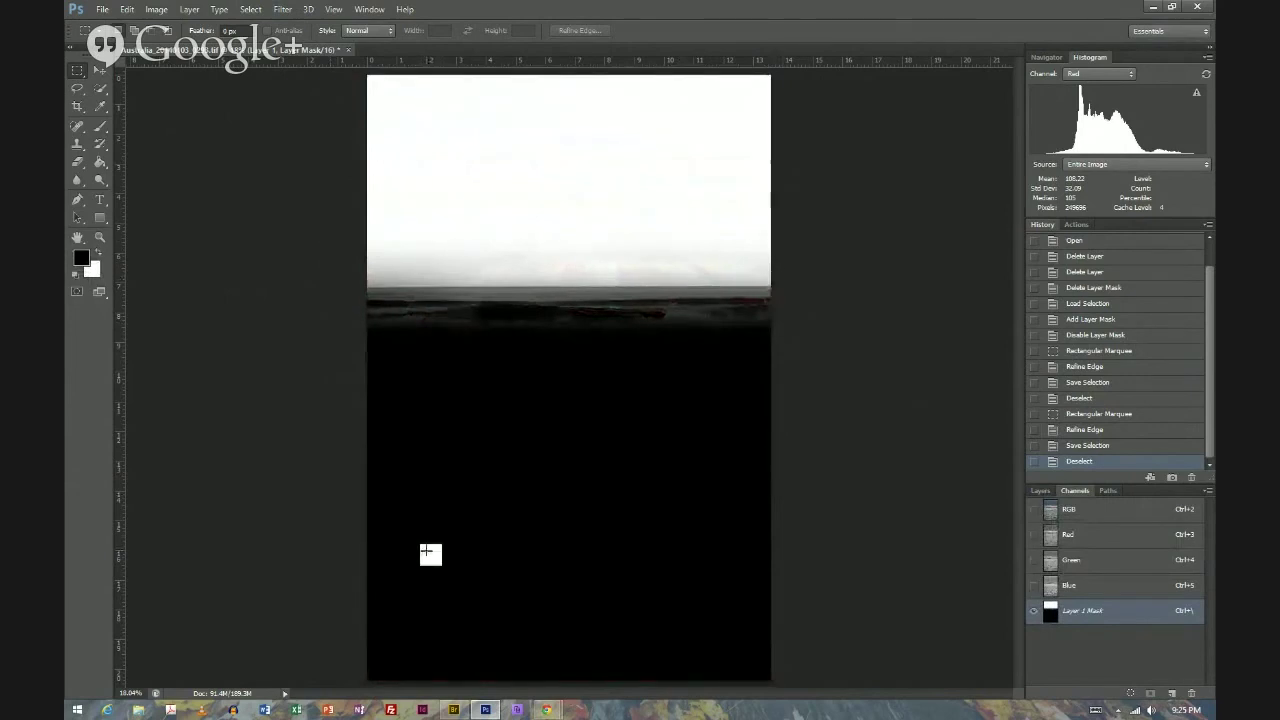
drag(1075, 542, 1117, 458)
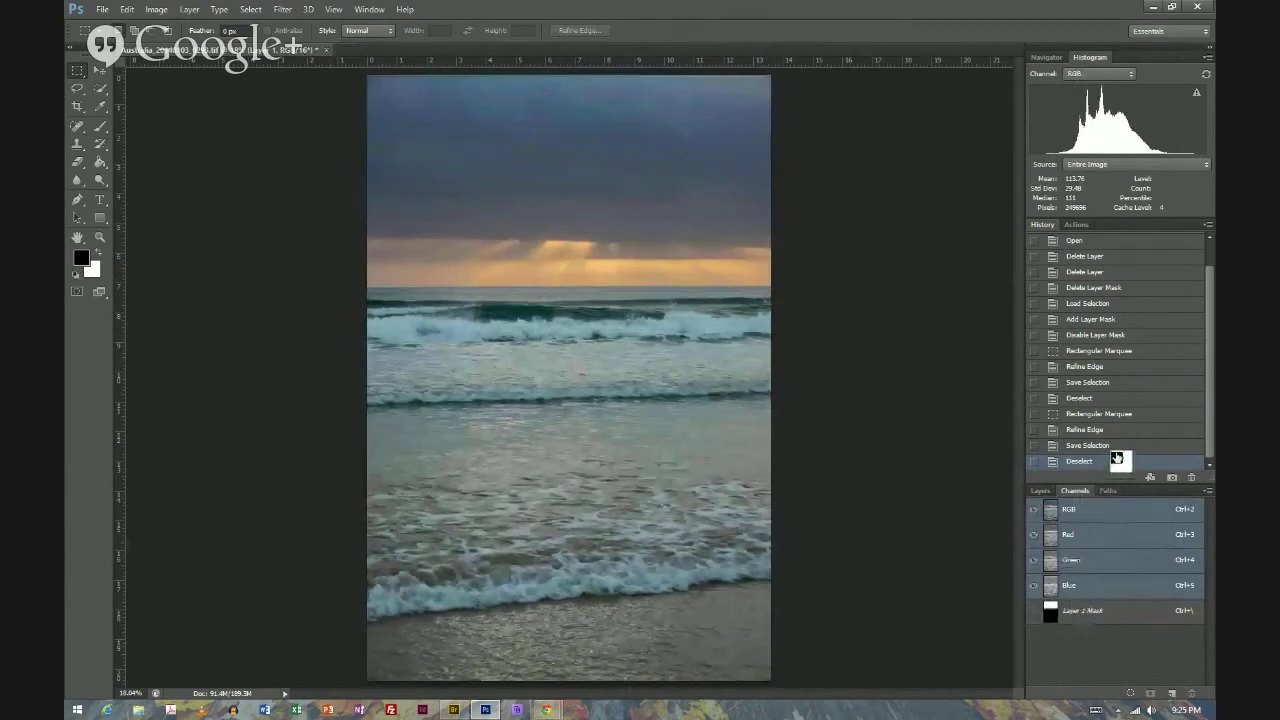
Step: Compare the Layer 1 mask at the first Refine Edge history state with the mask at the latest Deselect state
click(1131, 365)
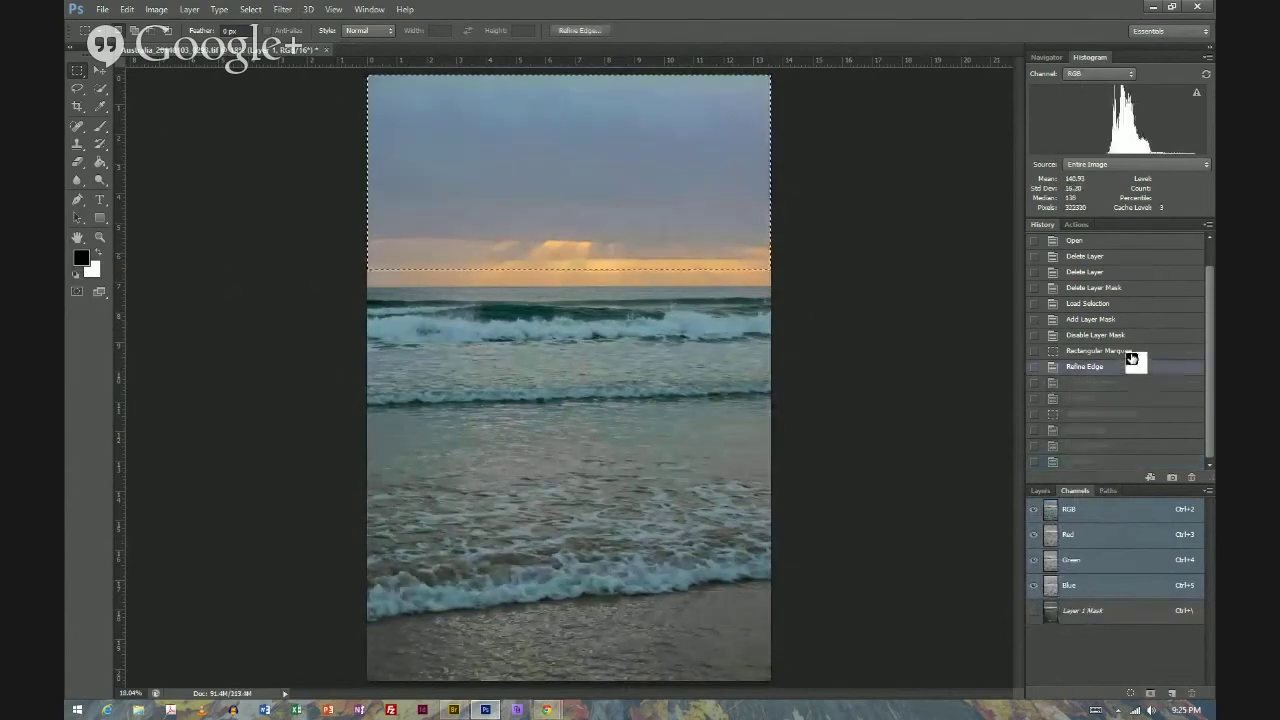
click(1108, 618)
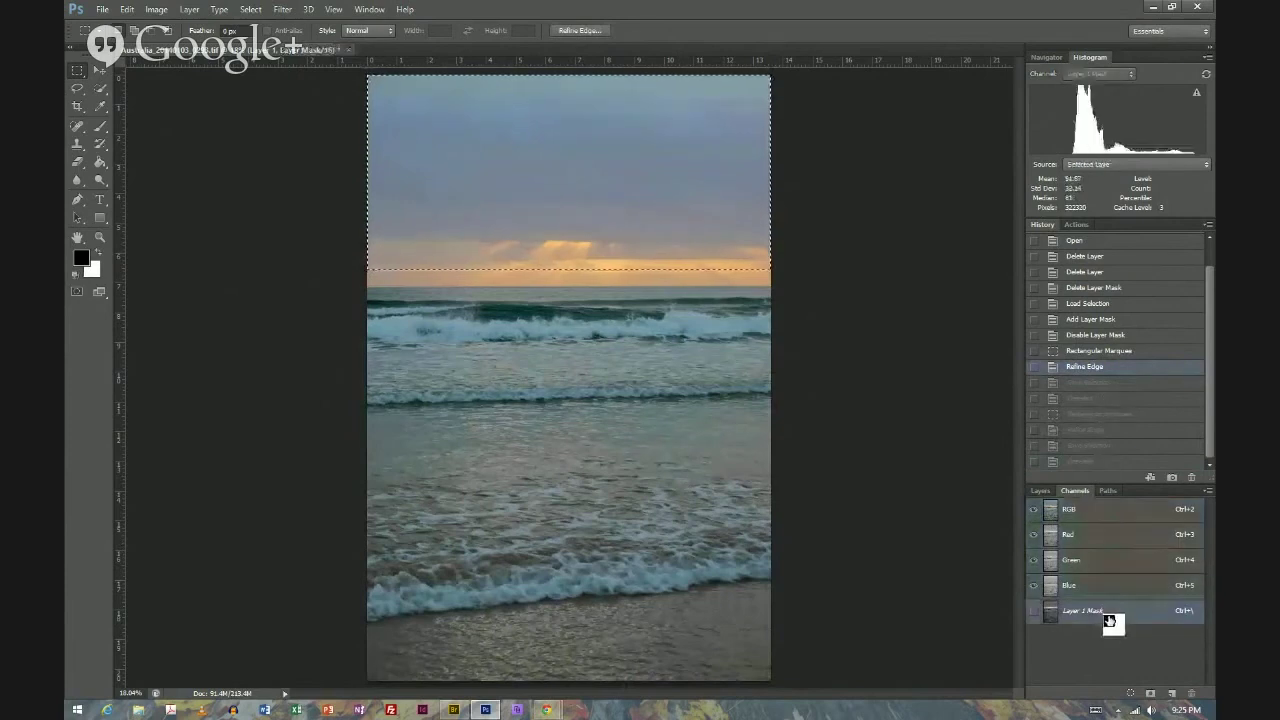
click(1034, 610)
click(1034, 509)
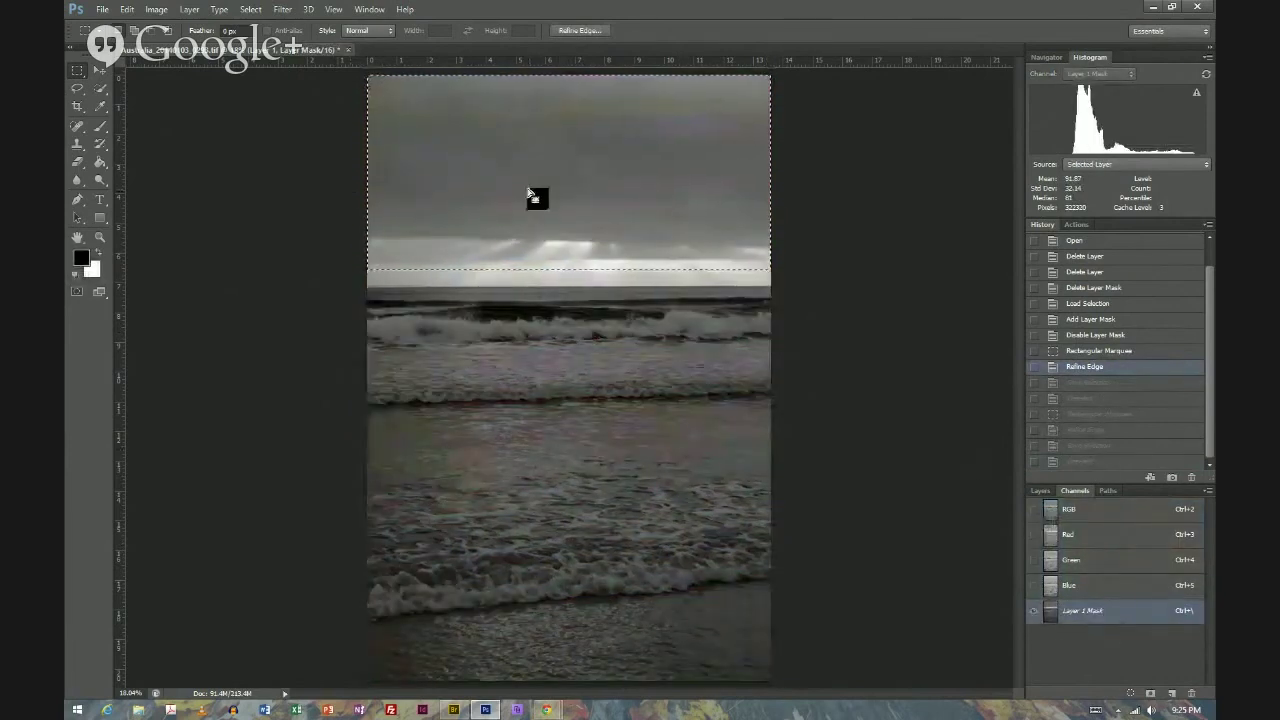
click(1146, 463)
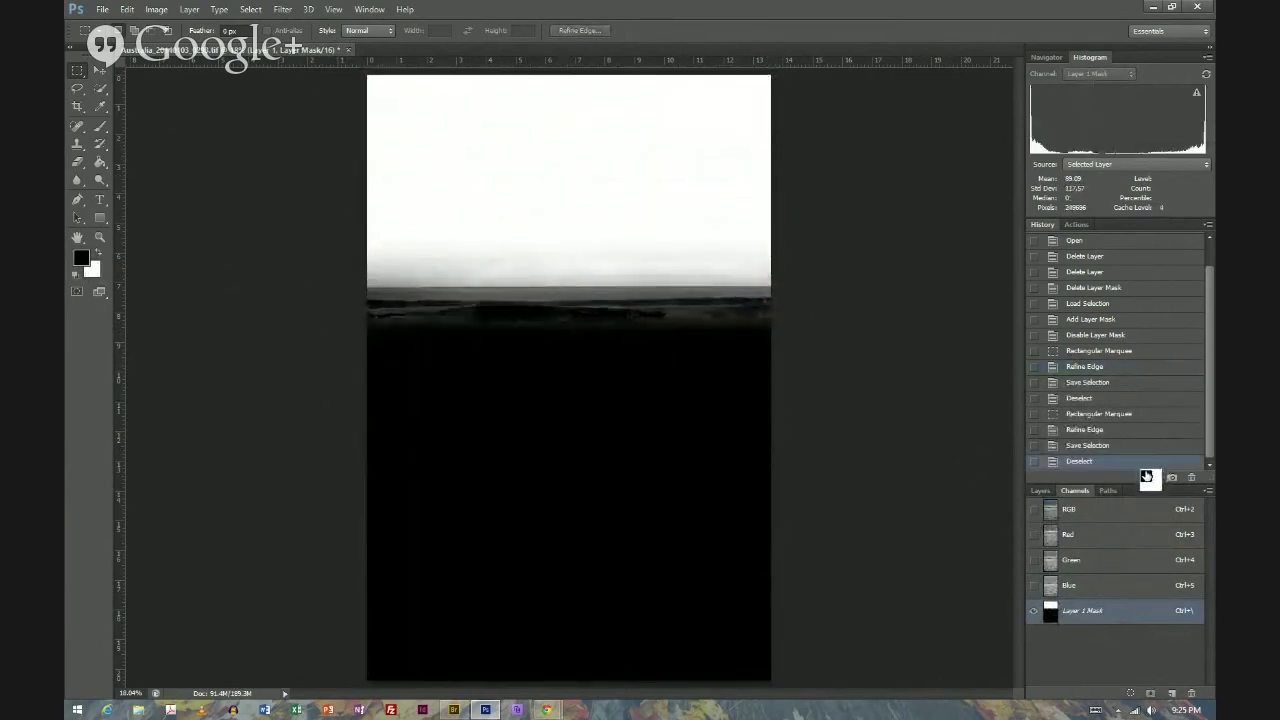
Step: Add a Curves adjustment layer directly above the Background layer
drag(1147, 474, 372, 345)
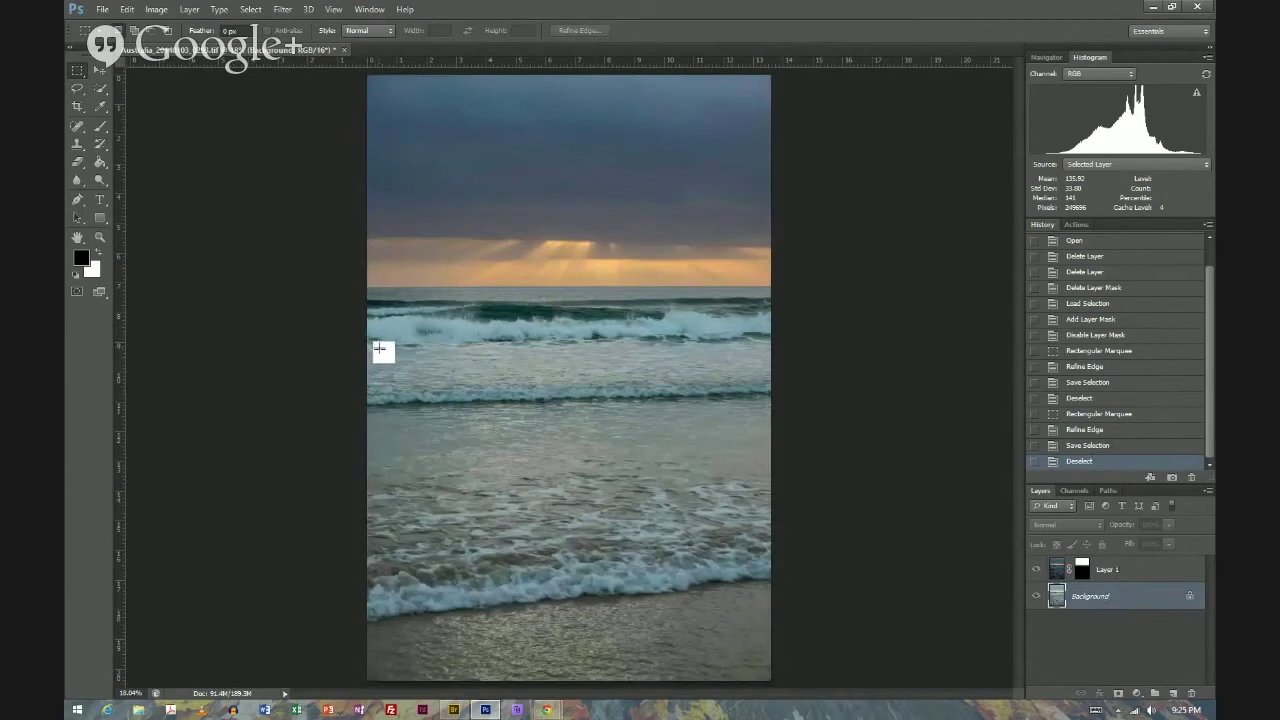
drag(377, 349, 1181, 615)
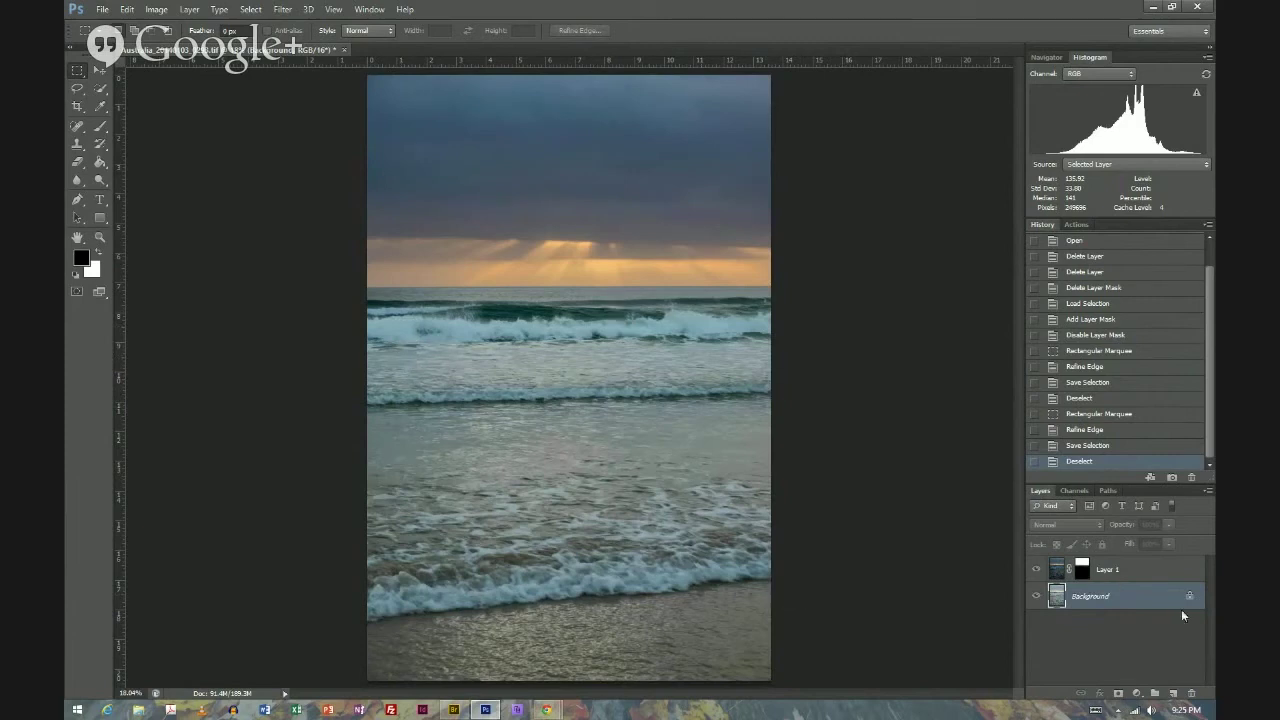
click(1139, 695)
click(1038, 652)
click(1140, 697)
click(1151, 480)
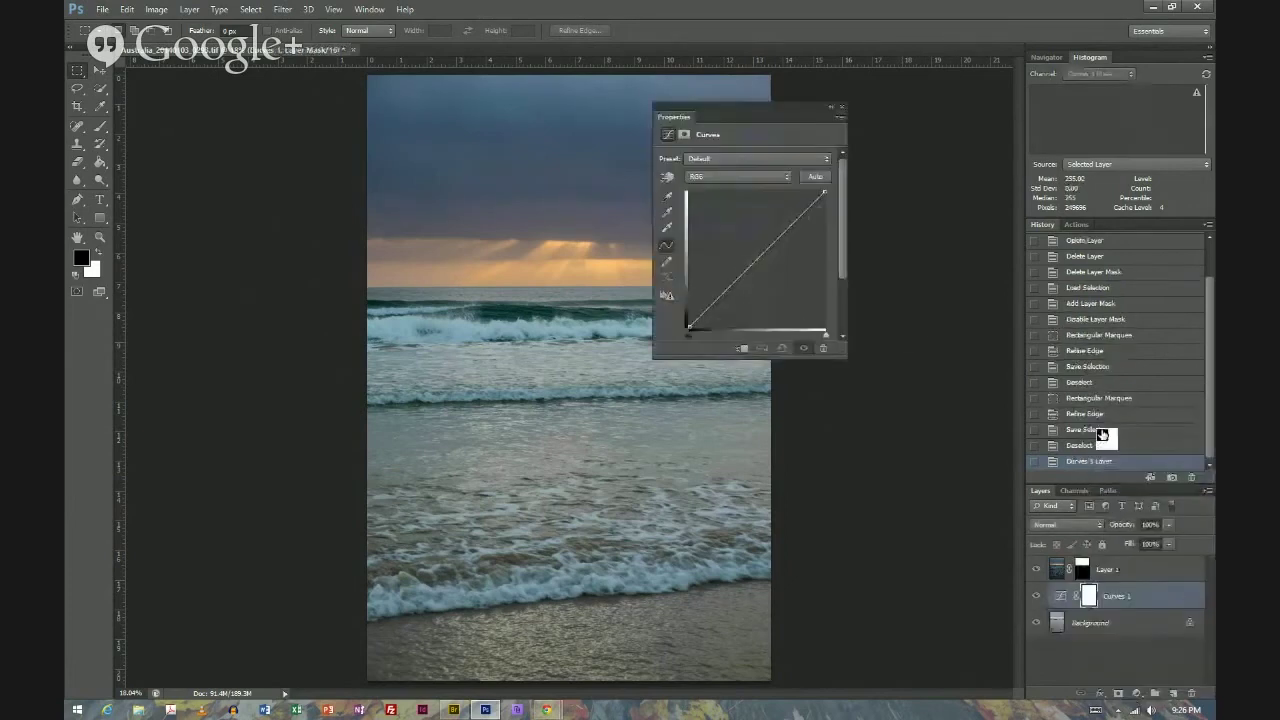
Step: Darken the shadows of the Background's Curves adjustment with a lowered point and anchor the midtones with a second point
drag(736, 283, 723, 306)
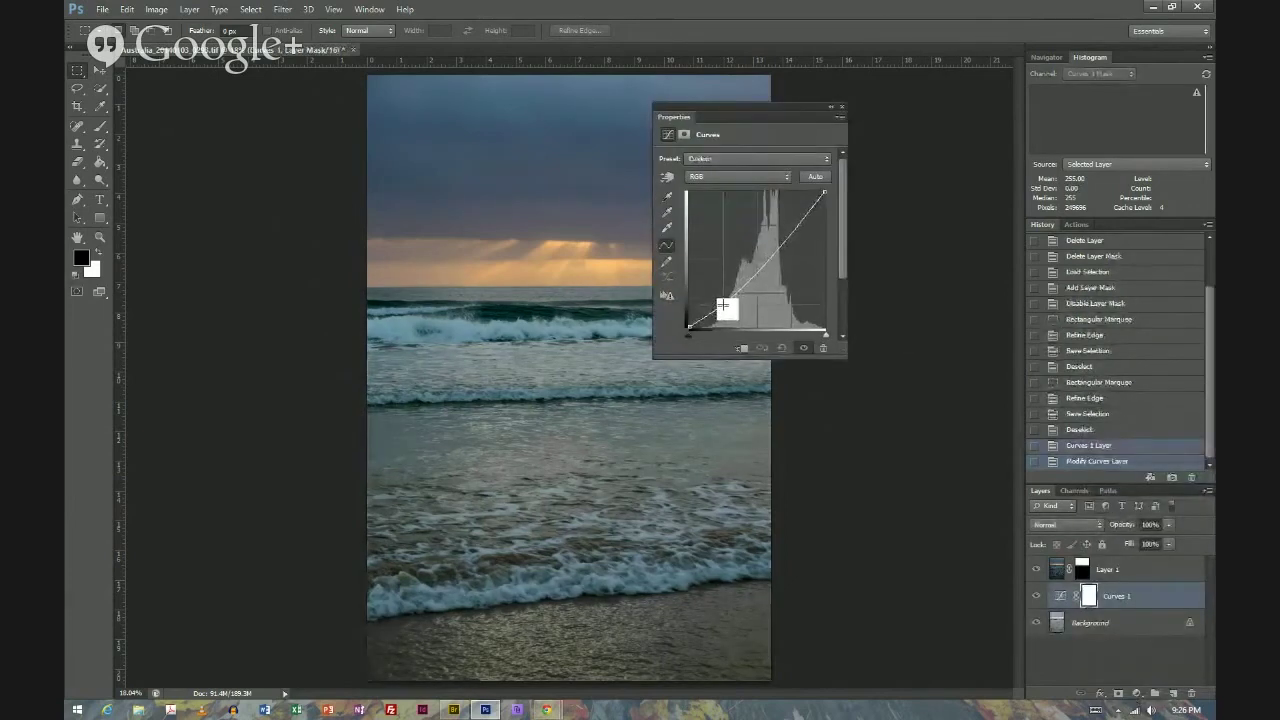
click(764, 261)
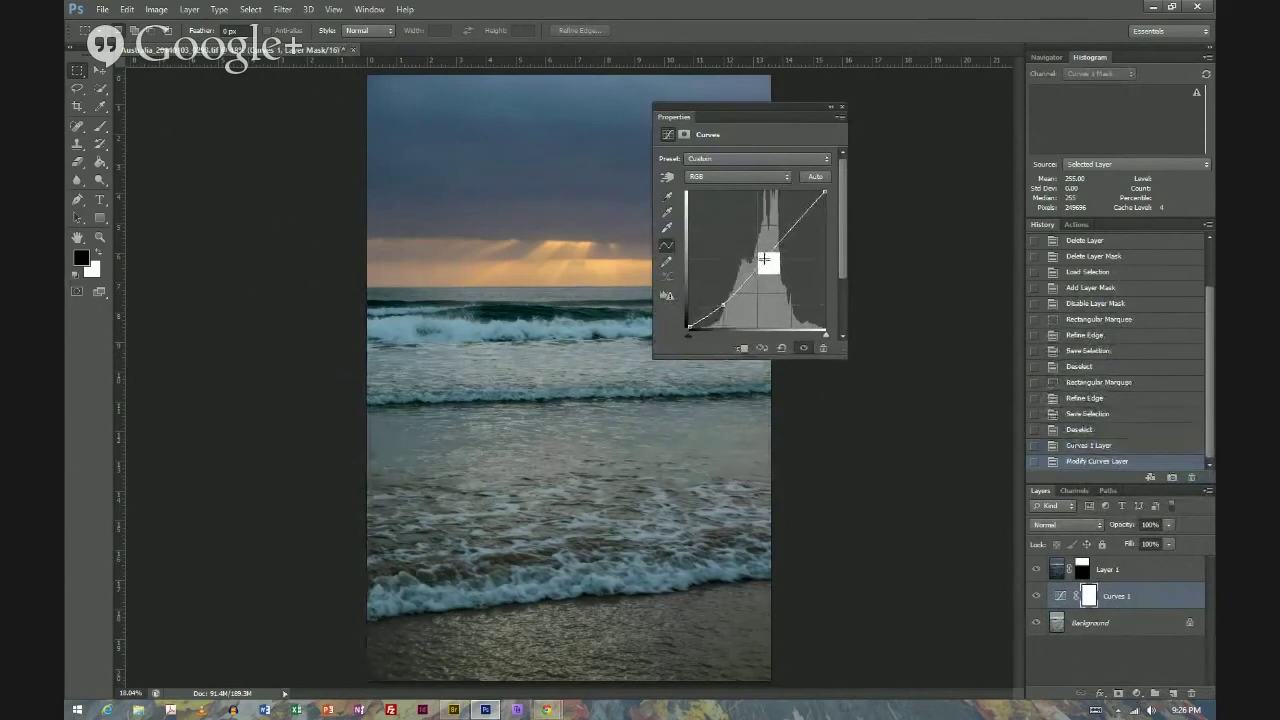
click(842, 106)
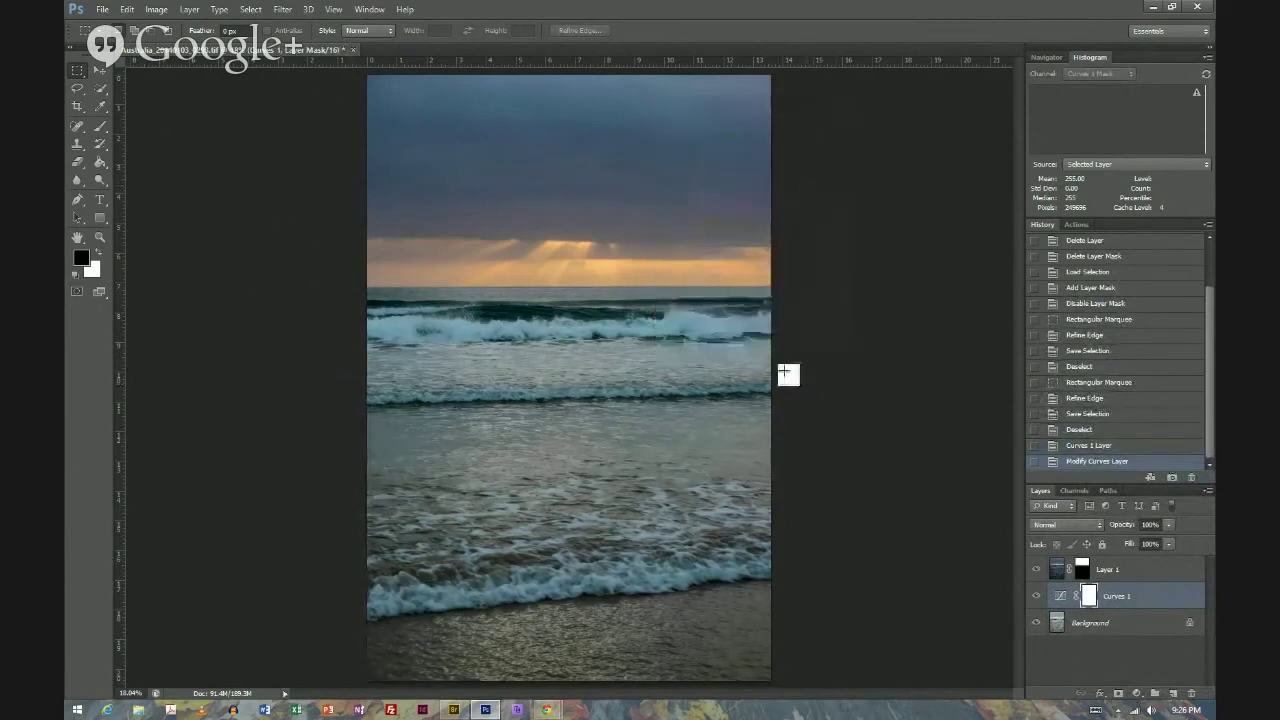
Step: Add a second Curves adjustment above Layer 1, lowering the midtones and holding the highlights with another point
drag(583, 125, 1138, 695)
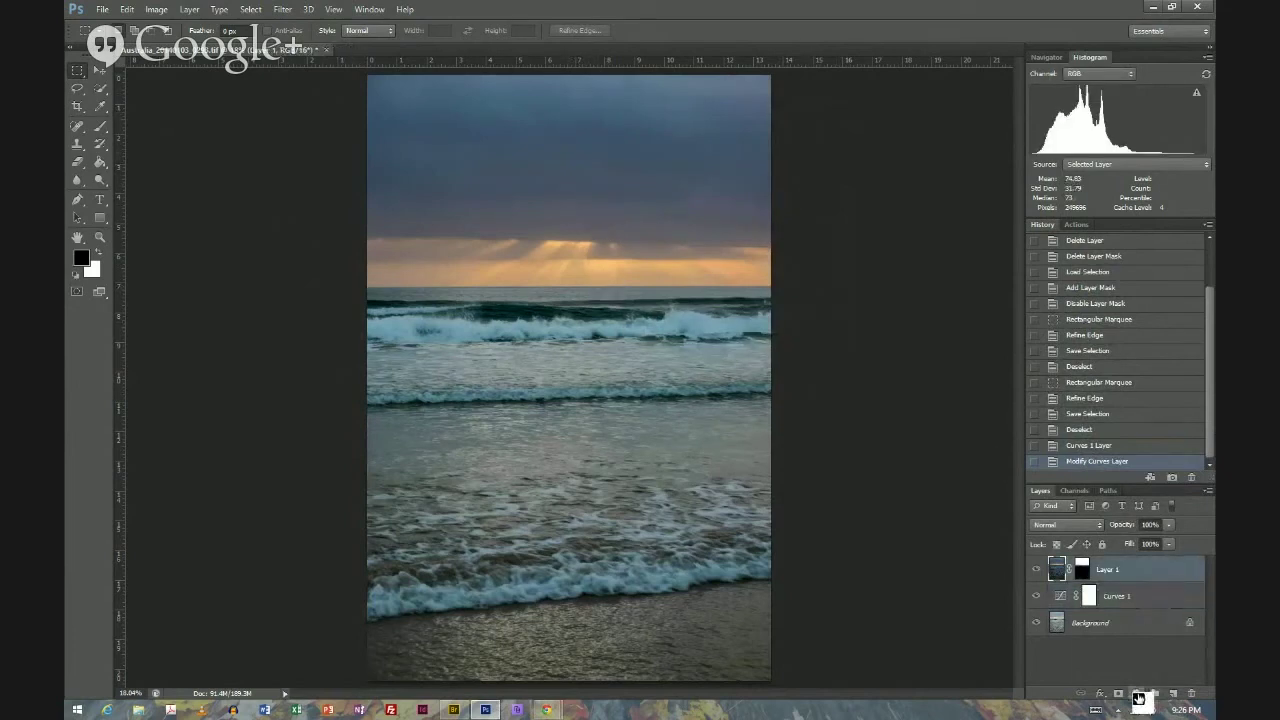
click(1138, 694)
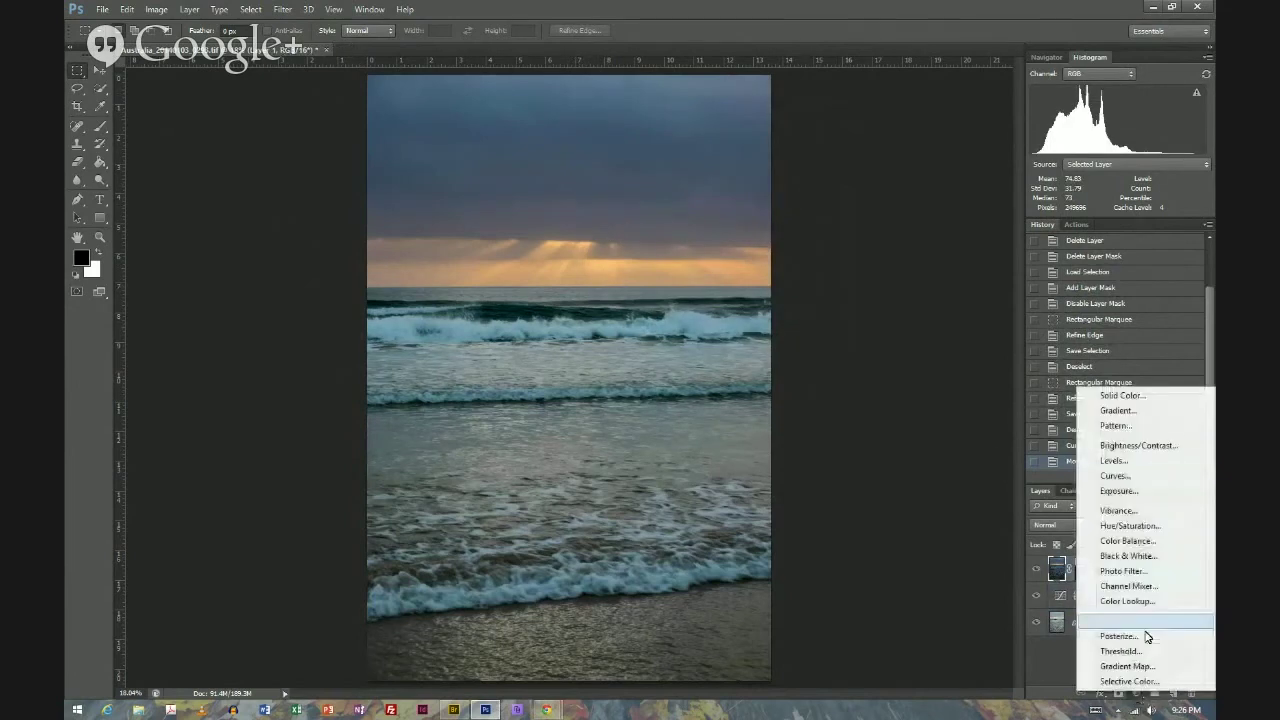
click(1148, 477)
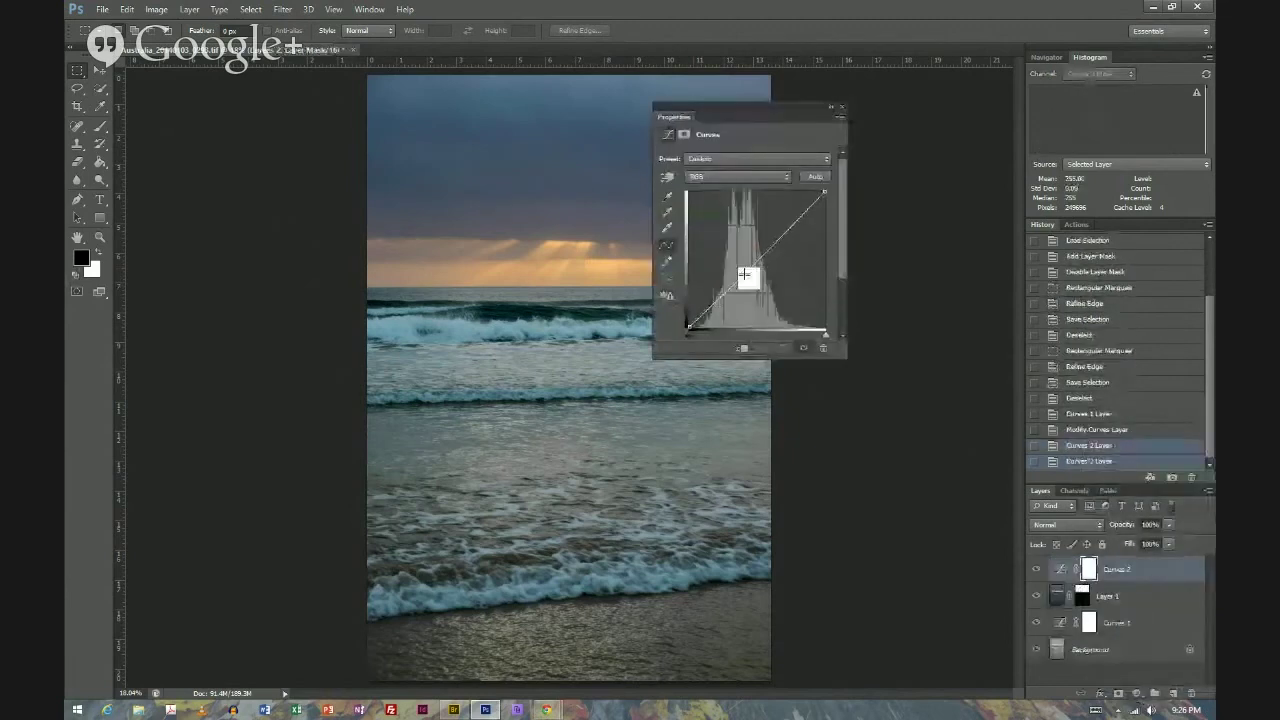
mouse_move(744, 274)
mouse_down()
mouse_move(745, 287)
mouse_move(770, 258)
mouse_move(751, 272)
mouse_up()
click(788, 232)
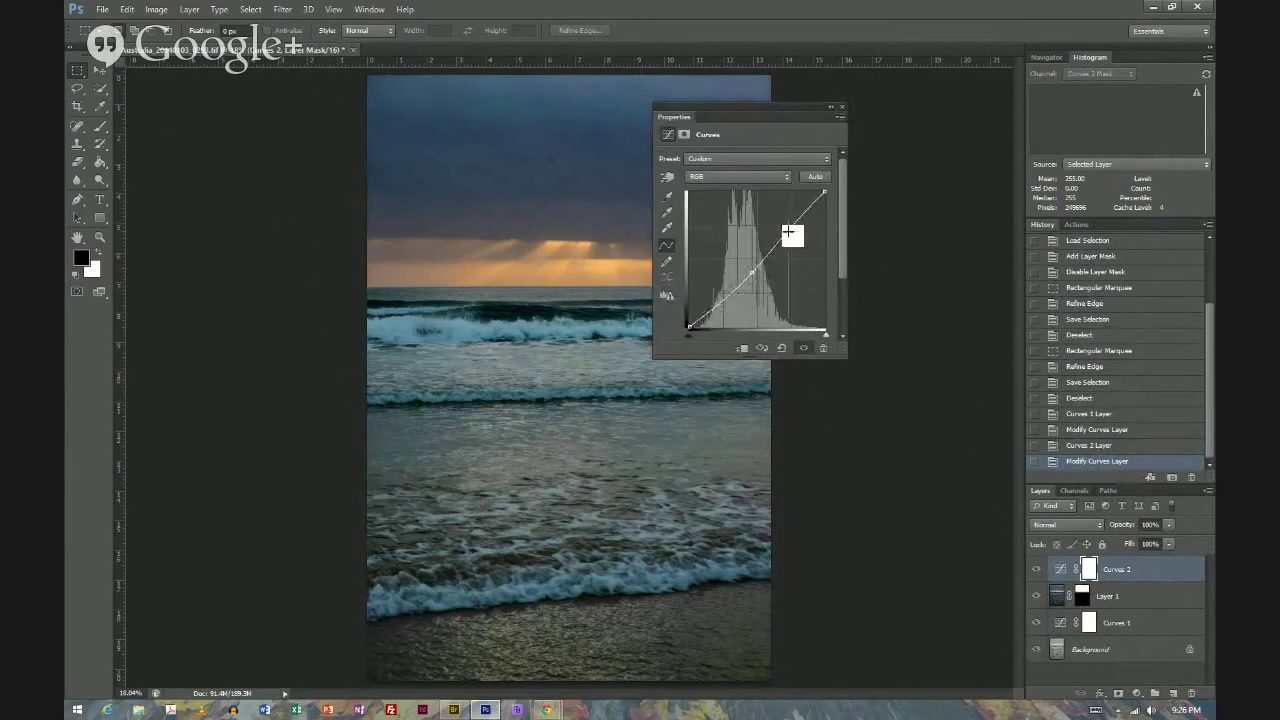
click(842, 106)
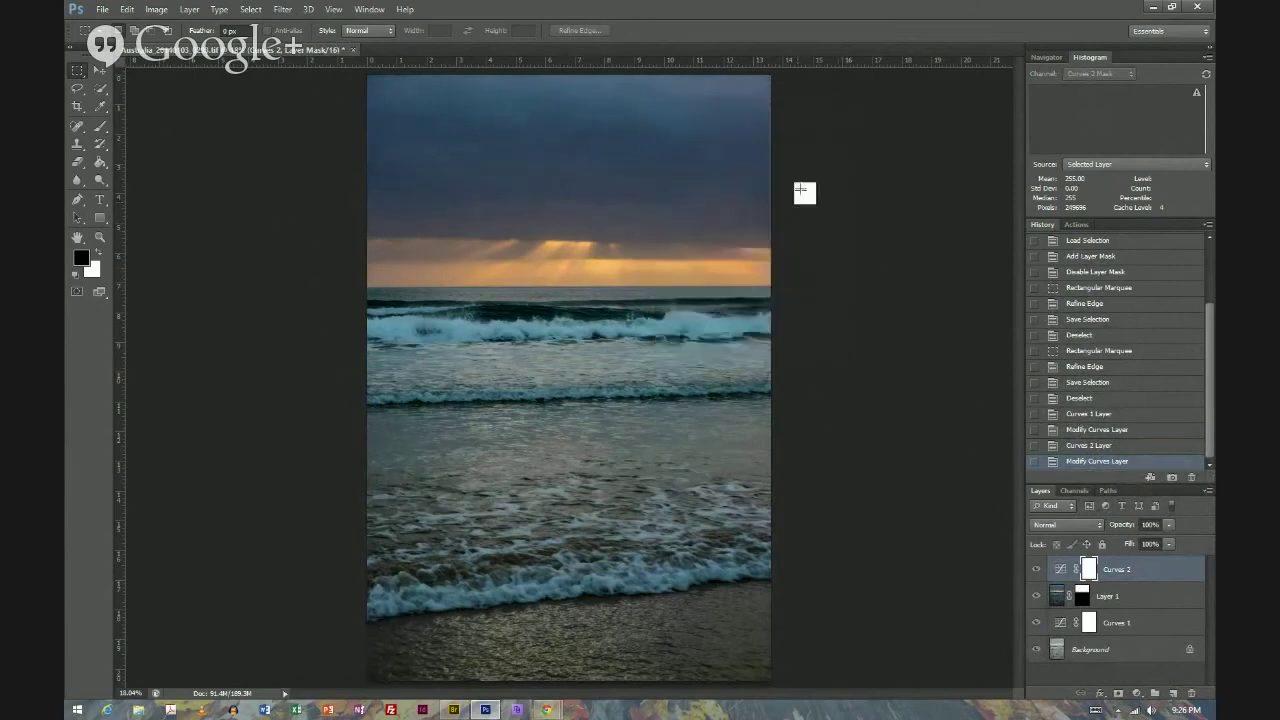
Step: Increase the contrast of the Curves 2 adjustment by lowering its midtone point and raising its highlight point slightly
drag(1097, 607, 1060, 572)
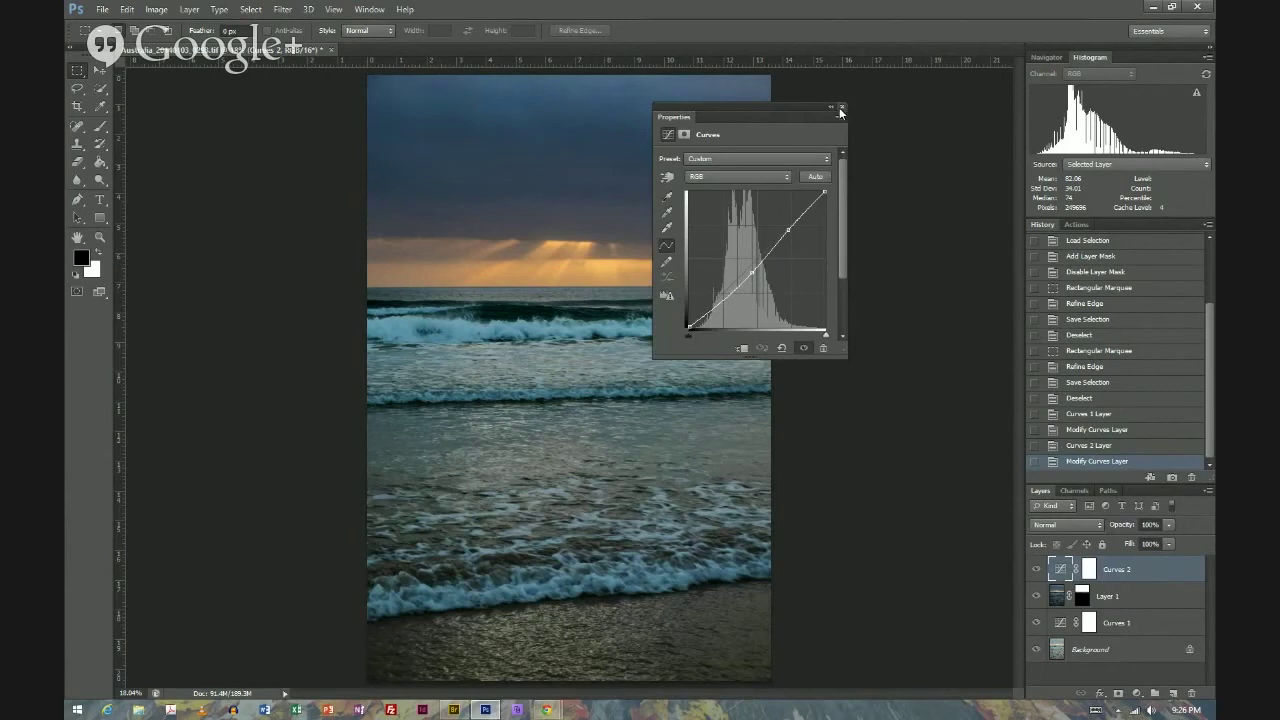
mouse_move(752, 271)
mouse_down()
mouse_move(791, 236)
mouse_move(753, 276)
mouse_up()
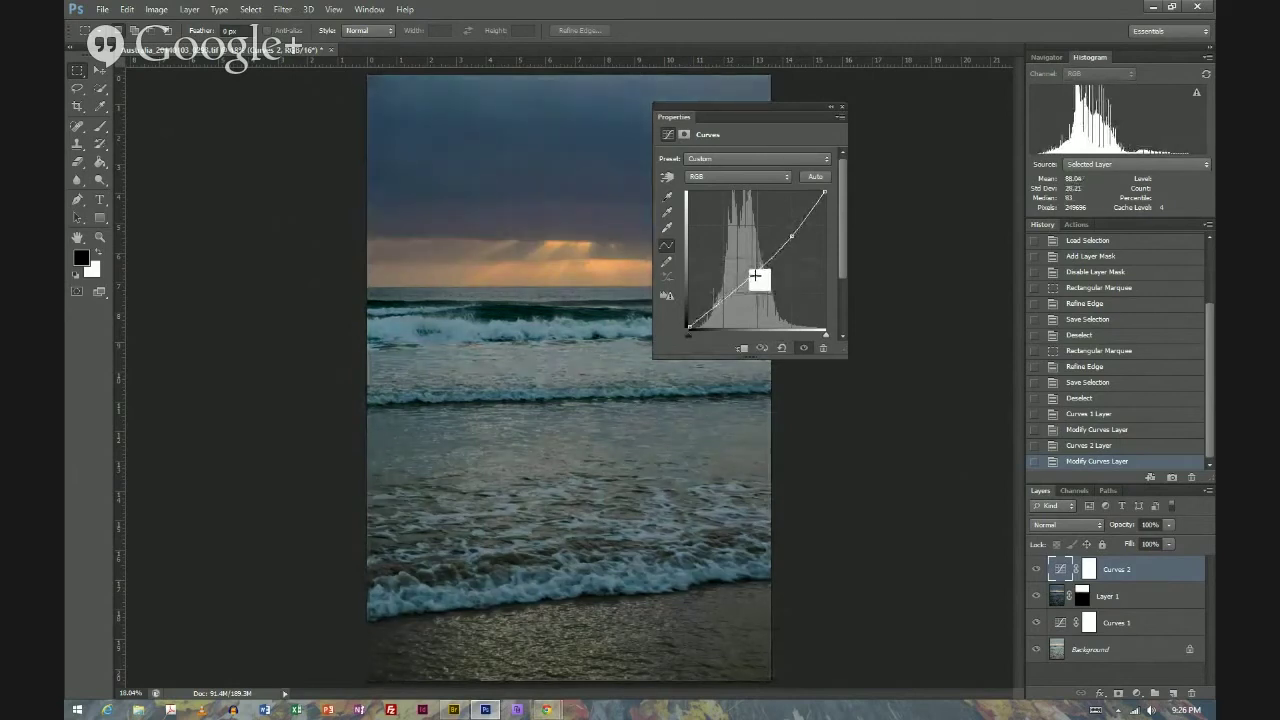
drag(792, 237, 792, 229)
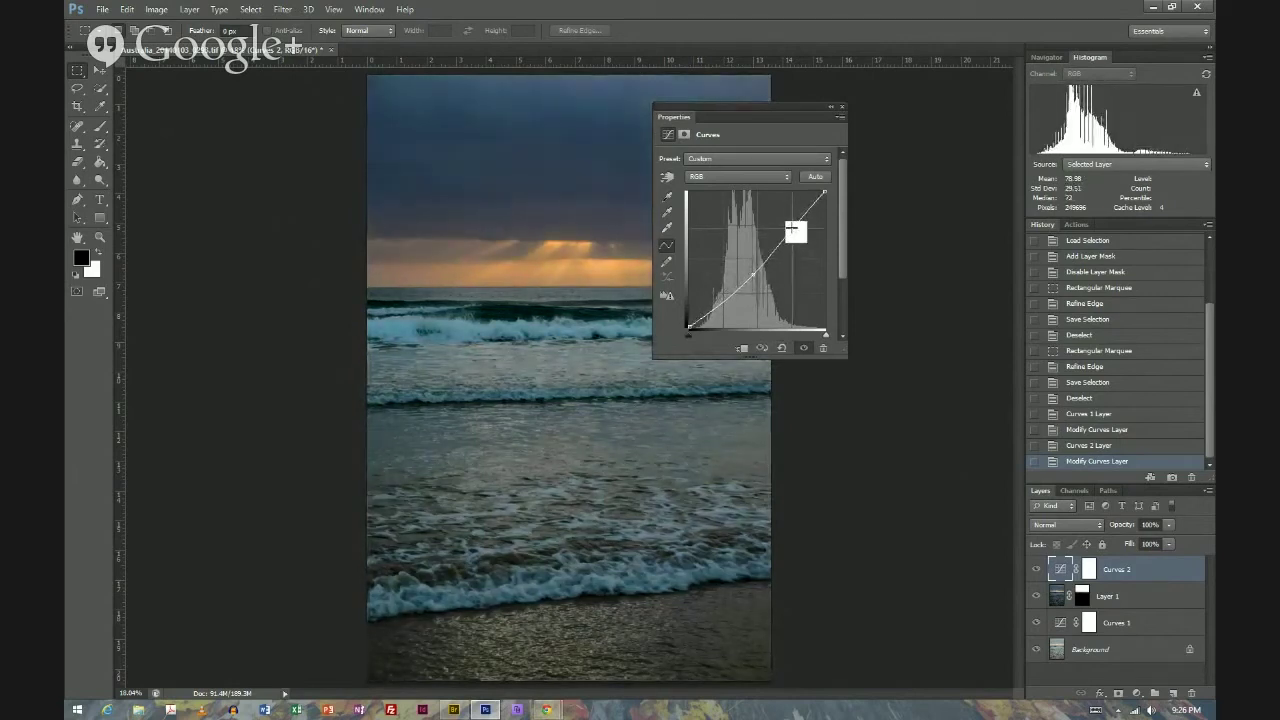
click(842, 108)
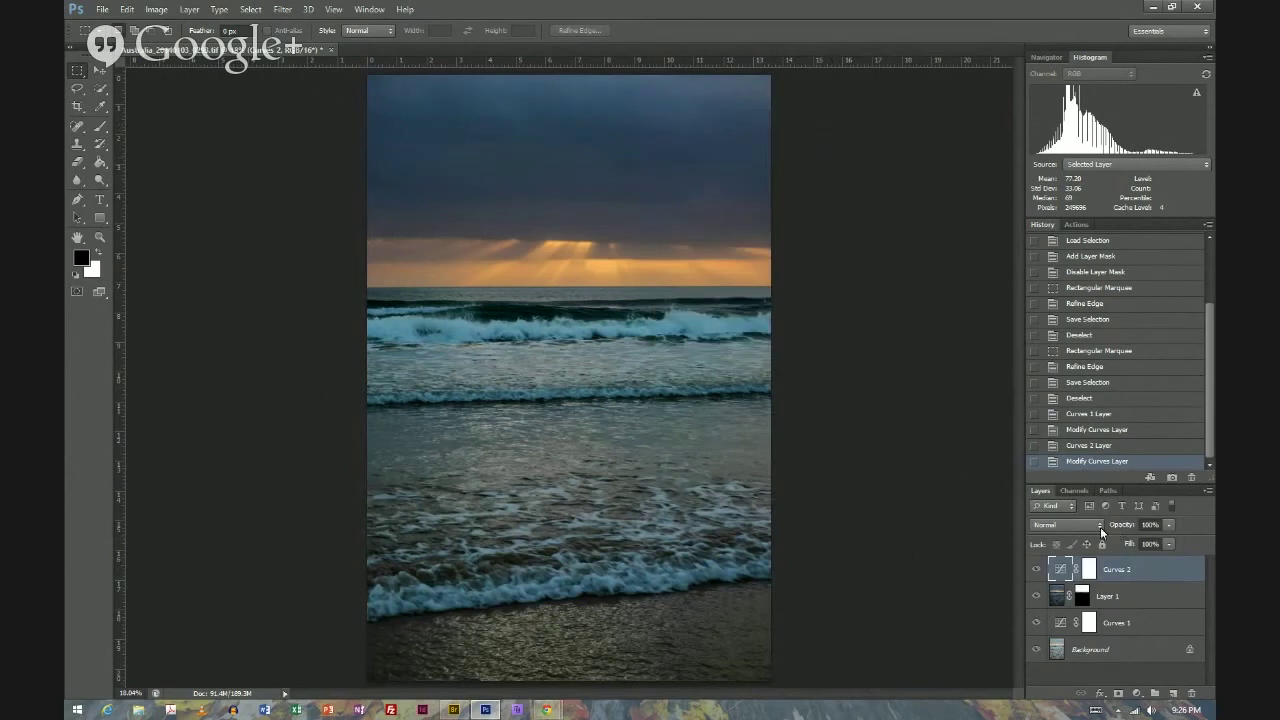
Step: Clip the Curves 2 adjustment to Layer 1 so it affects only that layer
drag(1089, 569, 1137, 588)
drag(1137, 588, 1063, 577)
double_click(1060, 569)
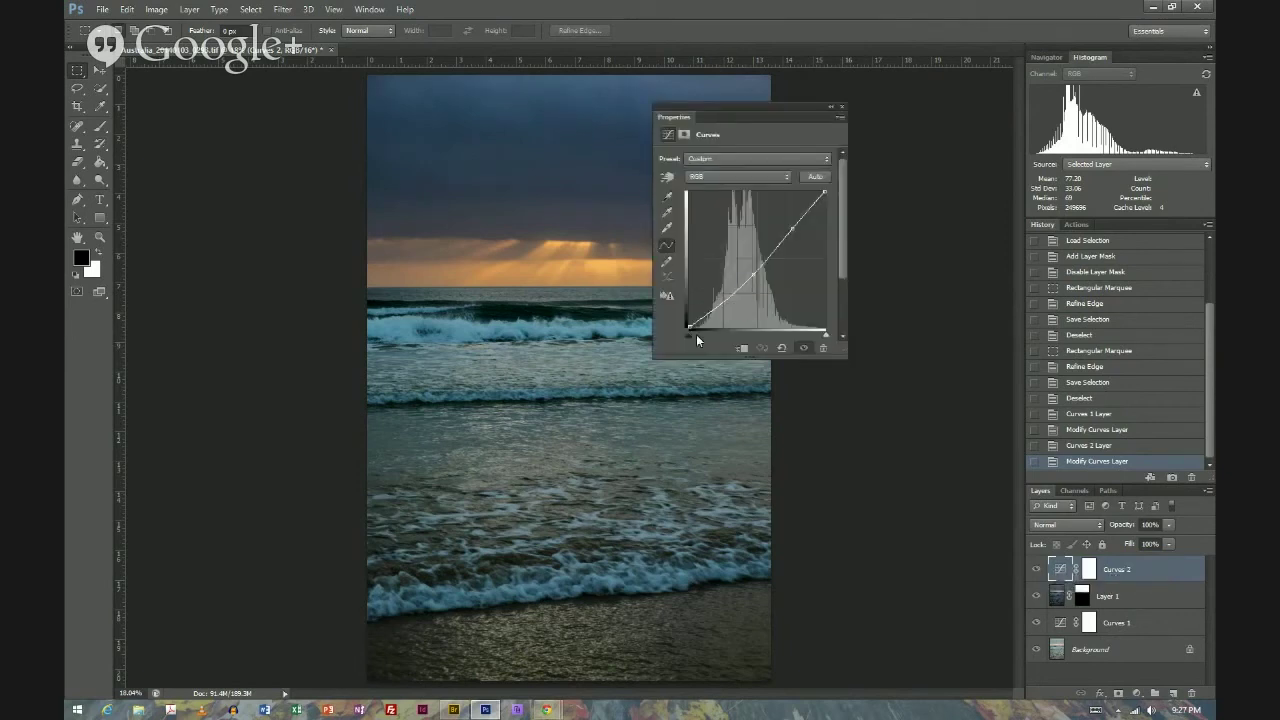
click(743, 350)
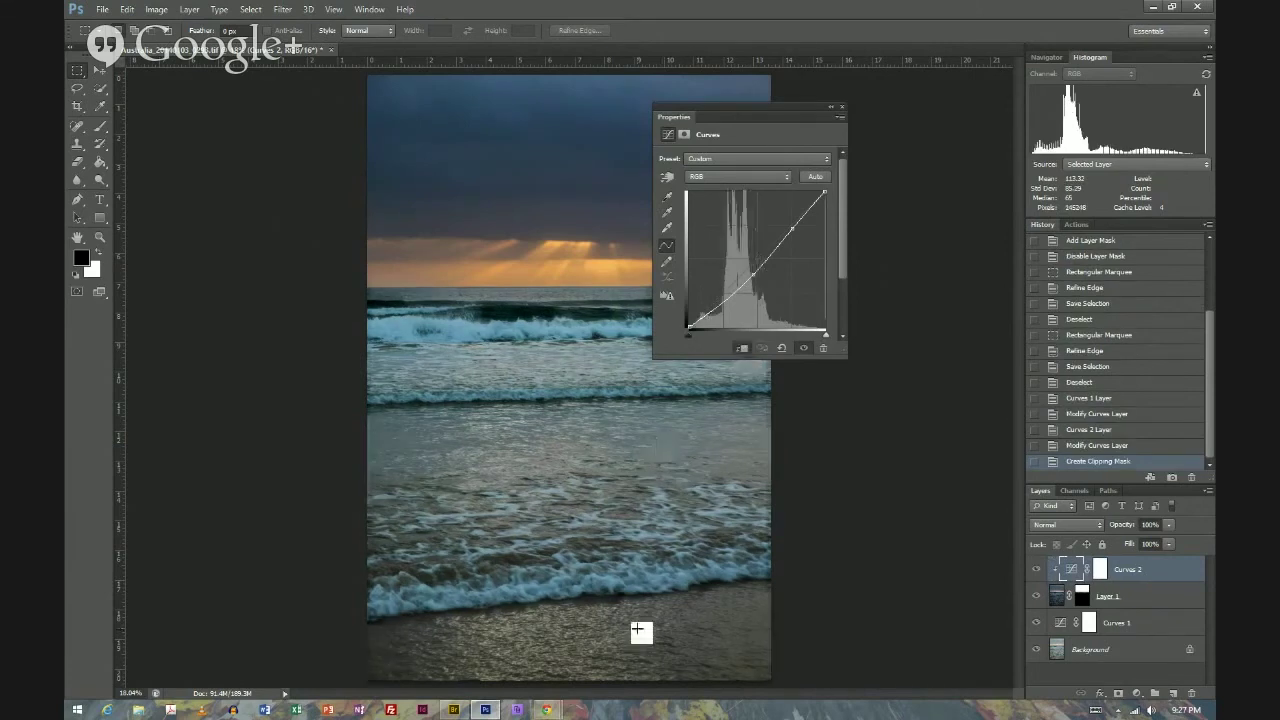
click(842, 107)
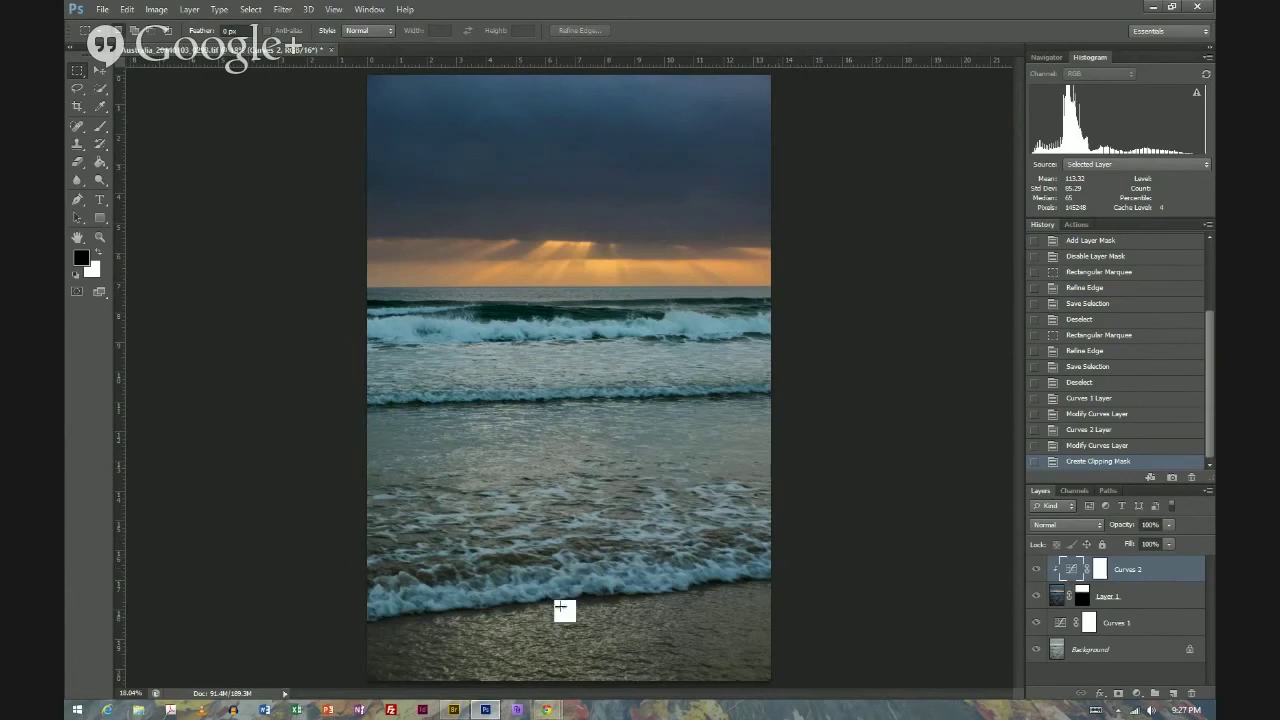
Step: Switch to the Google+ Hangouts window in Chrome
mouse_move(561, 708)
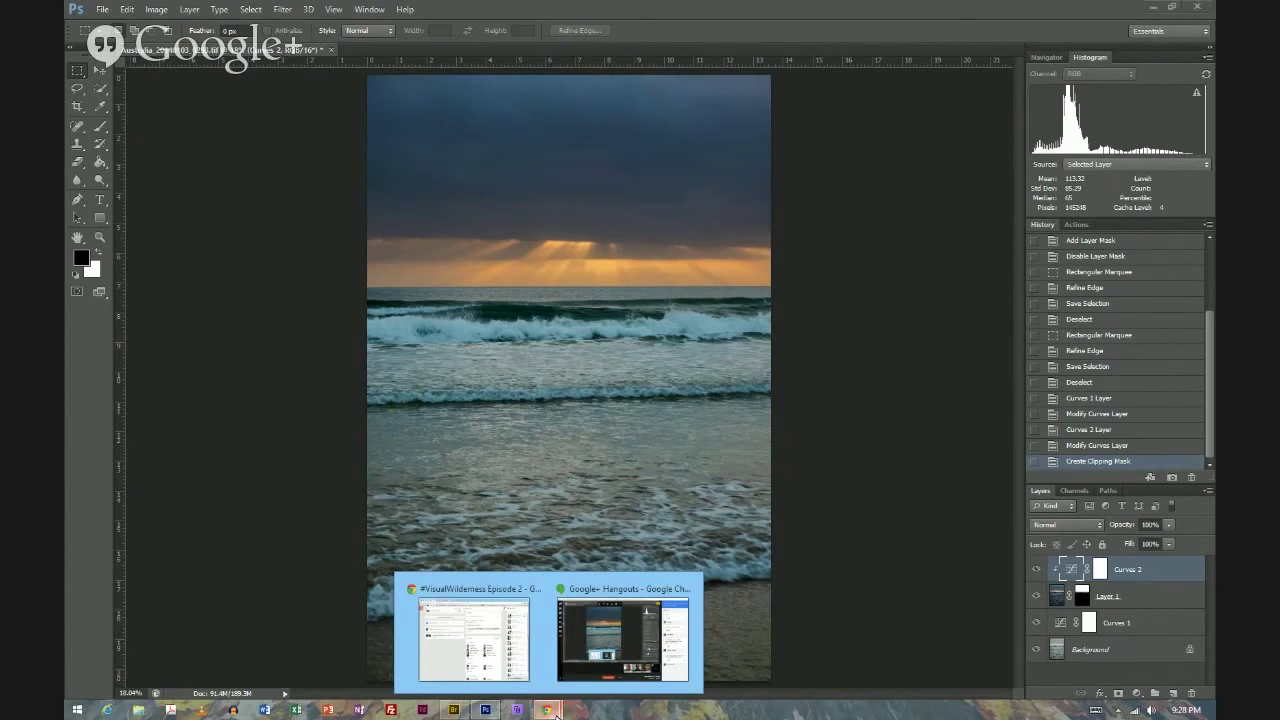
click(698, 672)
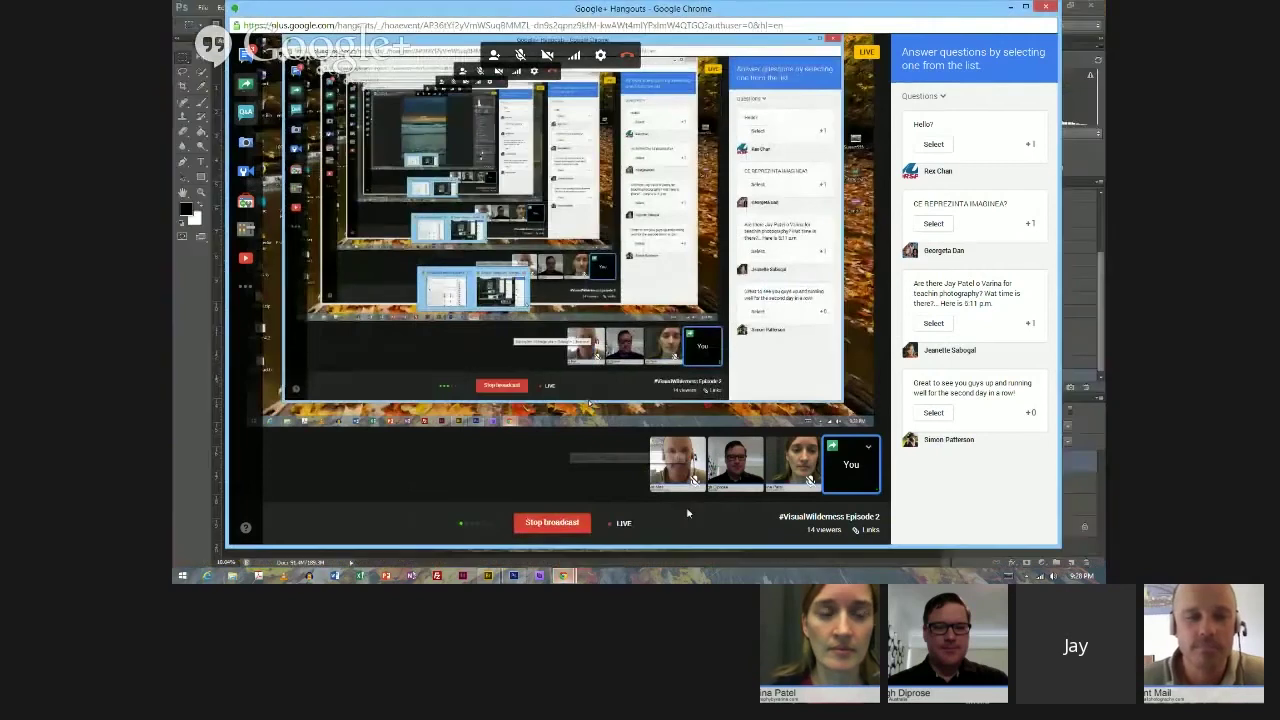